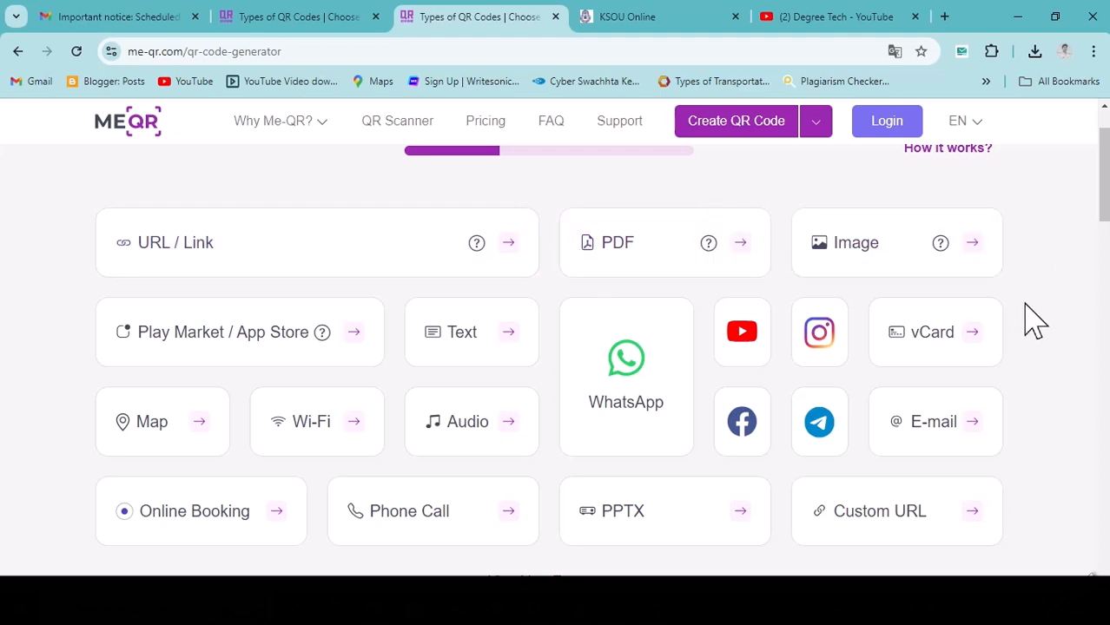
scroll(1034, 317, "down", 3)
scroll(1033, 320, "up", 3)
left_click(313, 21)
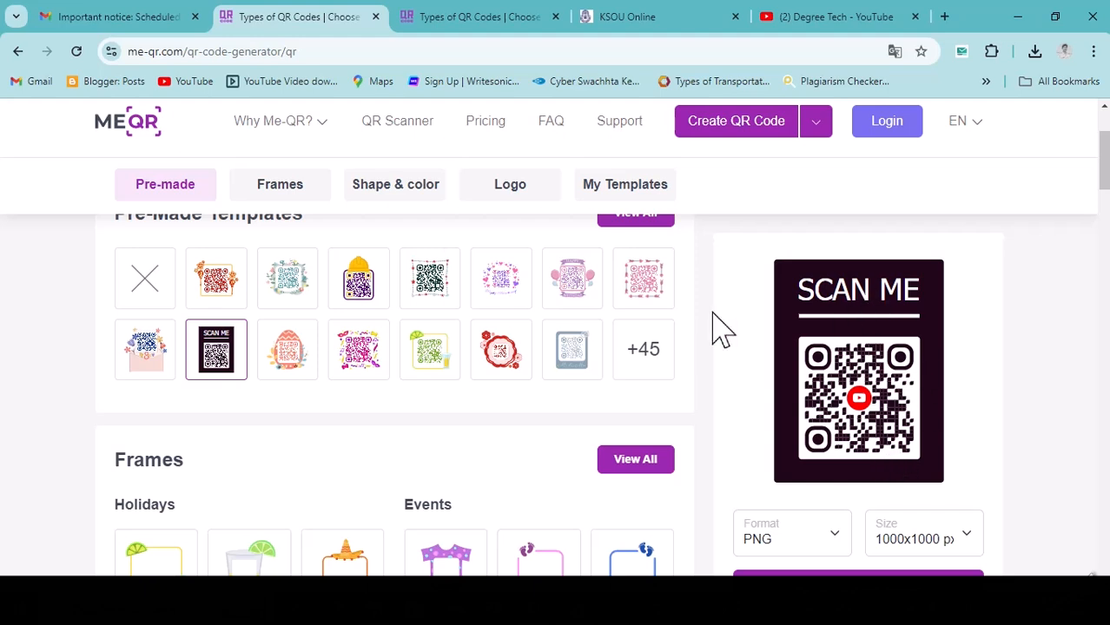
- Search Google for "me qr" in a new browser tab and open the ME-QR QR Code Generator site
left_click(944, 19)
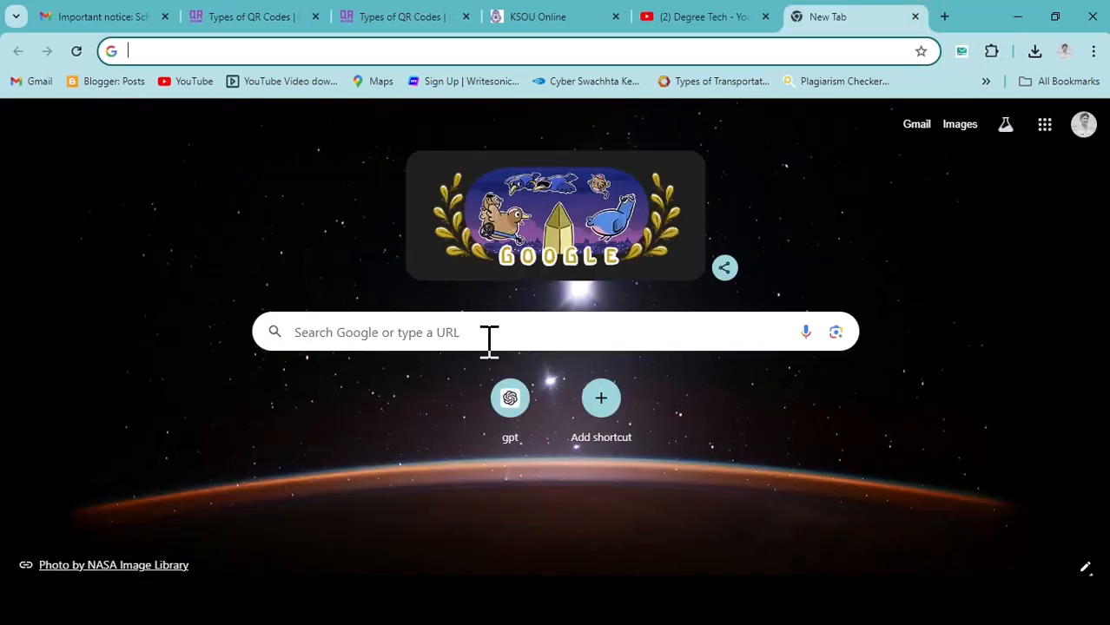
left_click(480, 336)
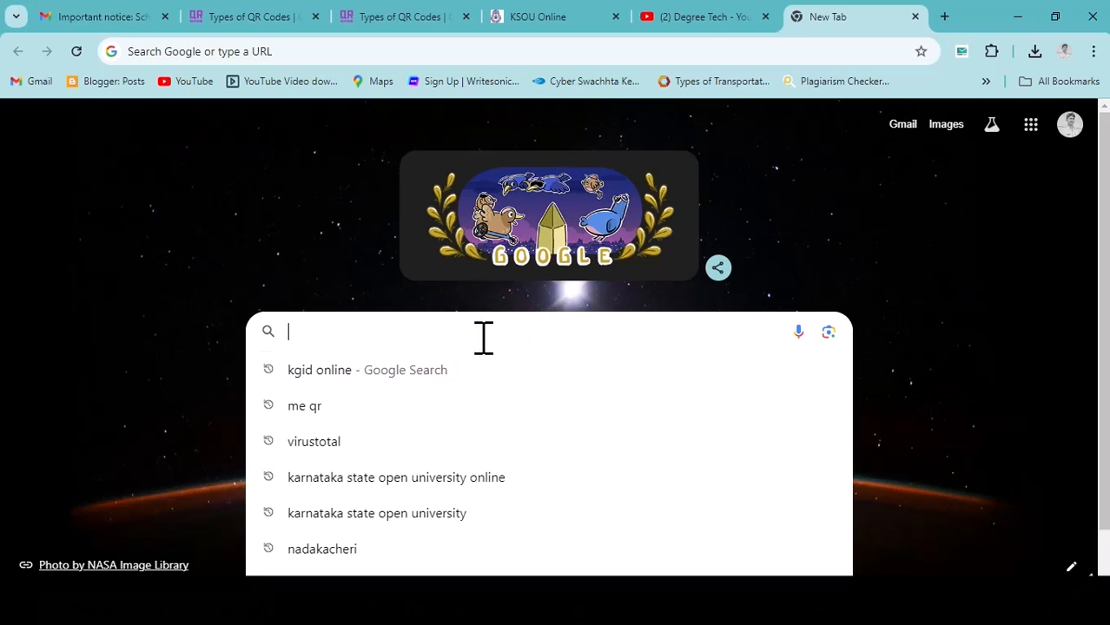
left_click(343, 408)
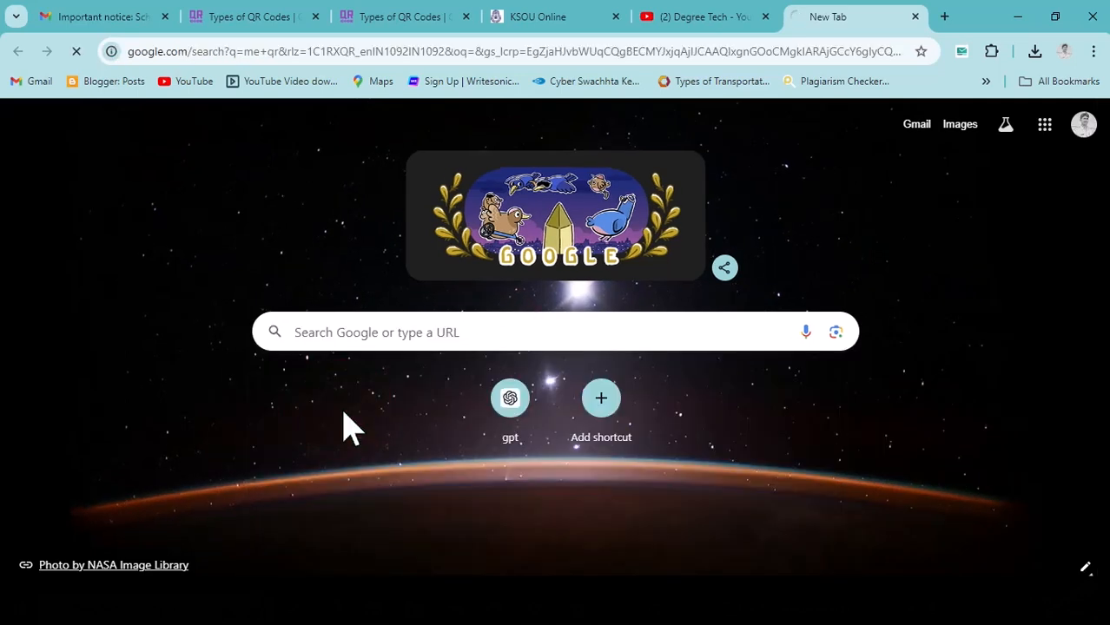
scroll(346, 411, "down", 4)
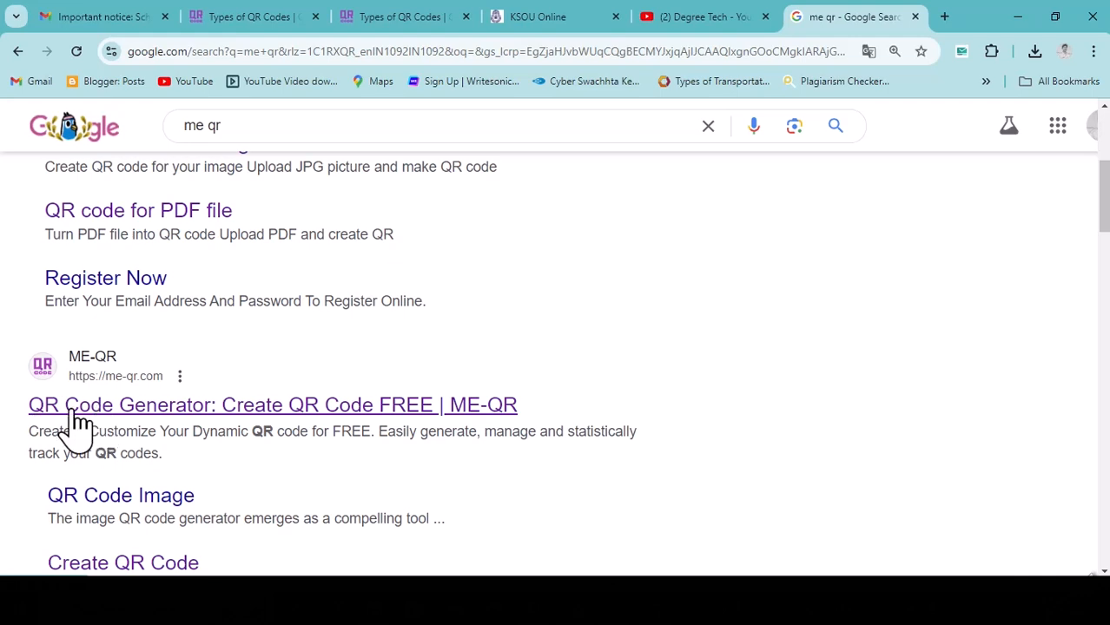
left_click(139, 408)
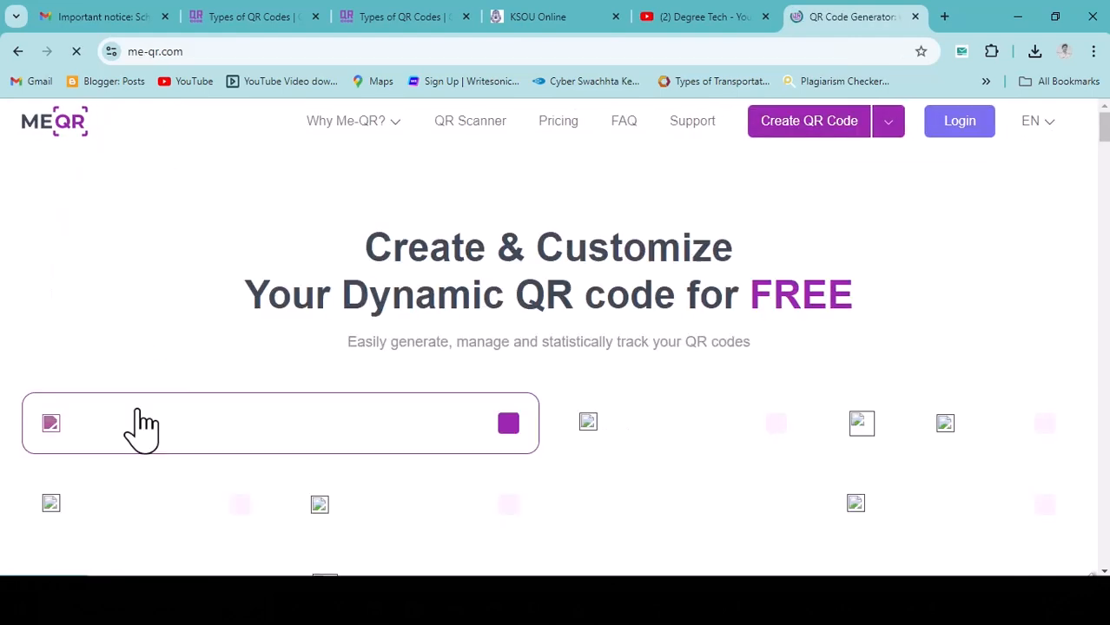
- Open the full list of QR code types from the ME-QR home page
scroll(816, 345, "down", 3)
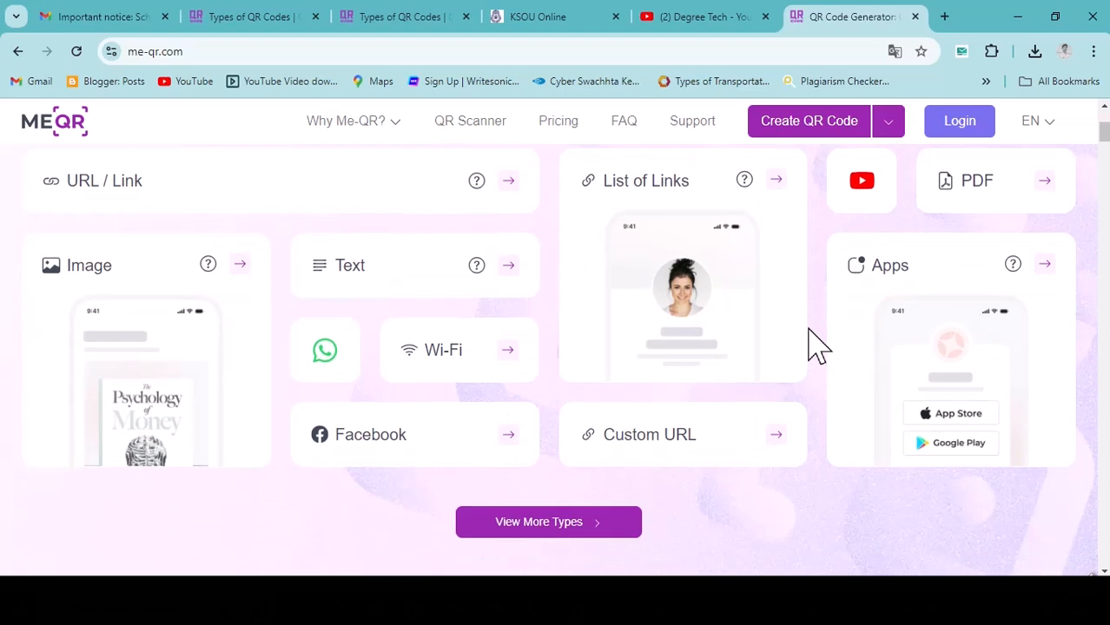
scroll(816, 345, "up", 1)
scroll(669, 347, "down", 3)
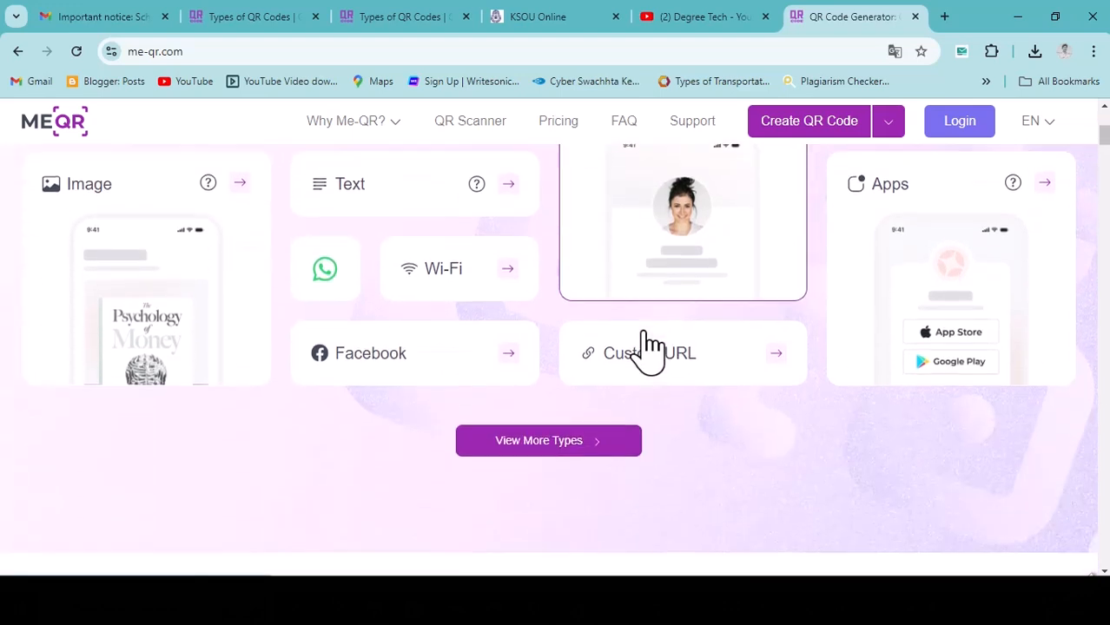
left_click(537, 360)
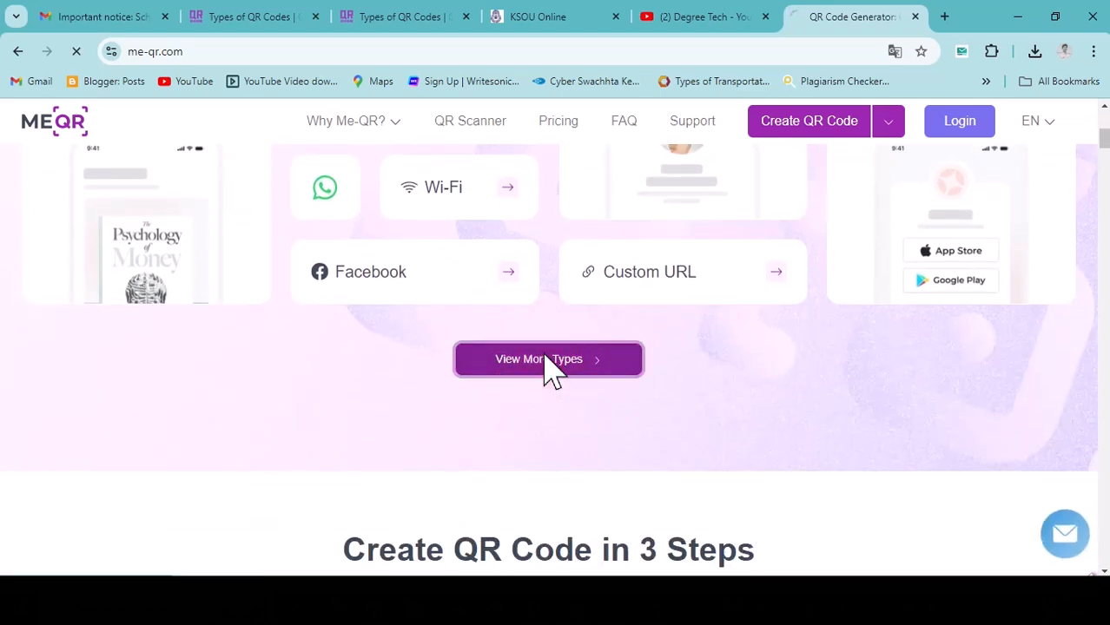
- Choose YouTube as the type of QR code to create
scroll(677, 390, "down", 4)
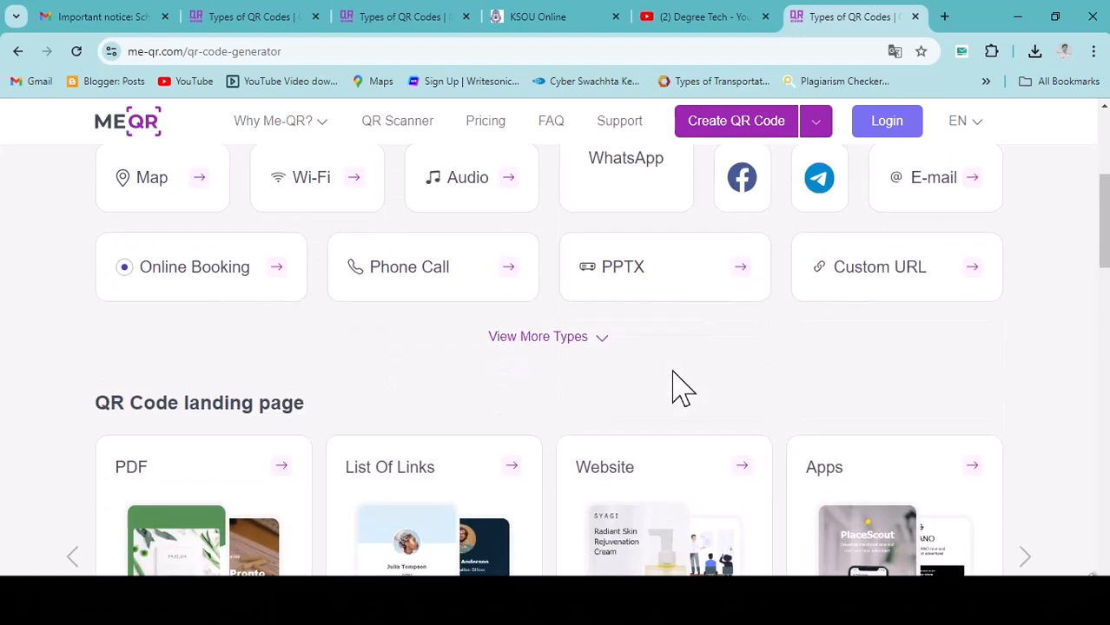
scroll(682, 390, "up", 4)
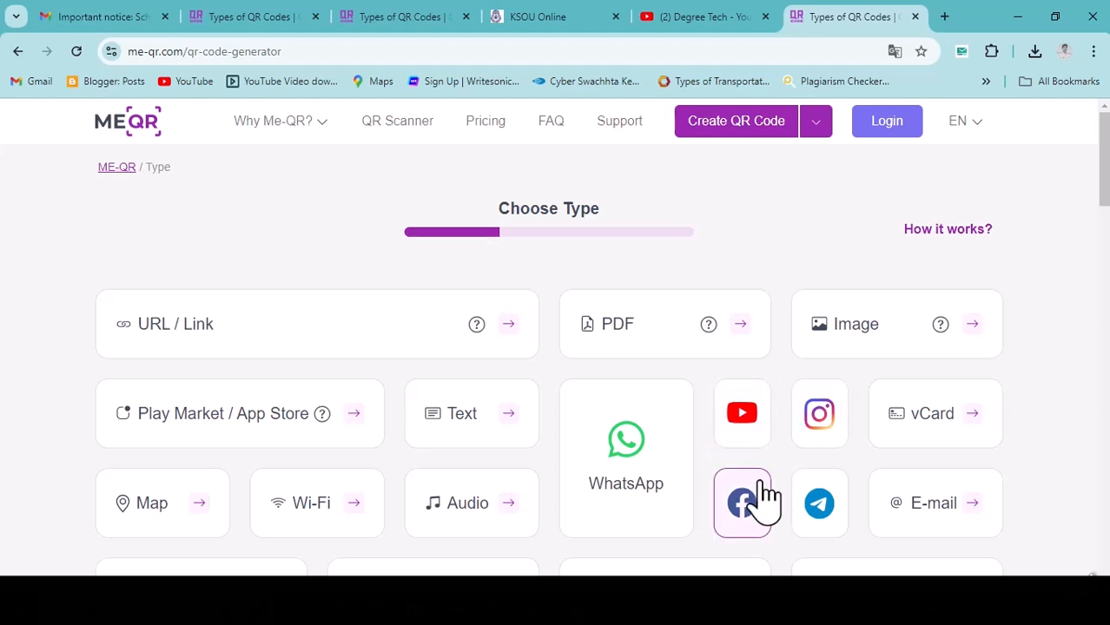
scroll(674, 505, "down", 3)
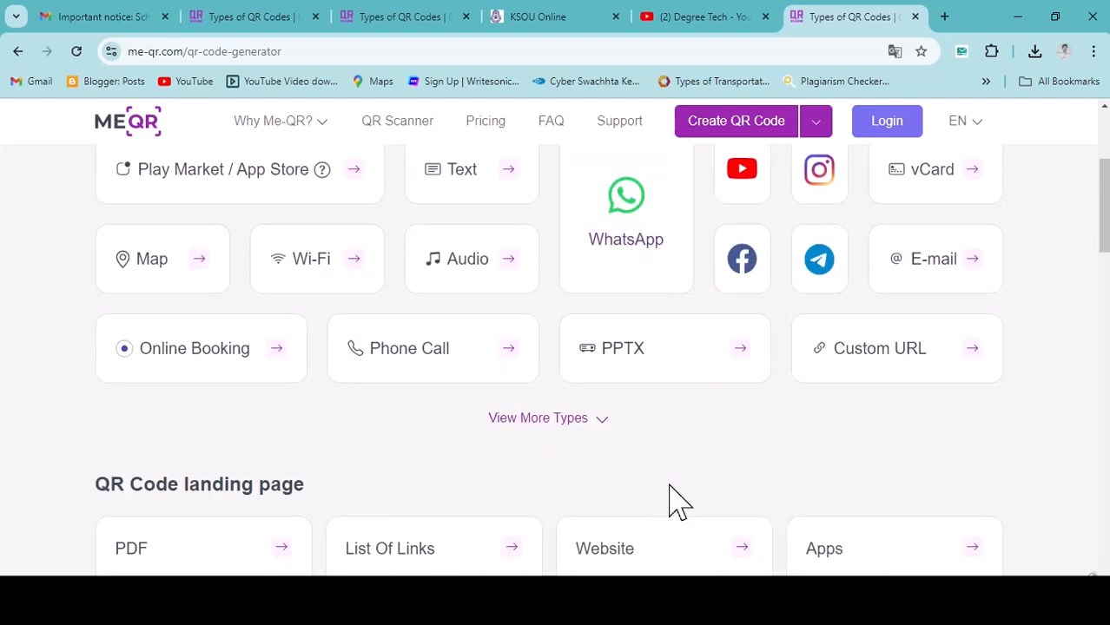
scroll(675, 502, "down", 6)
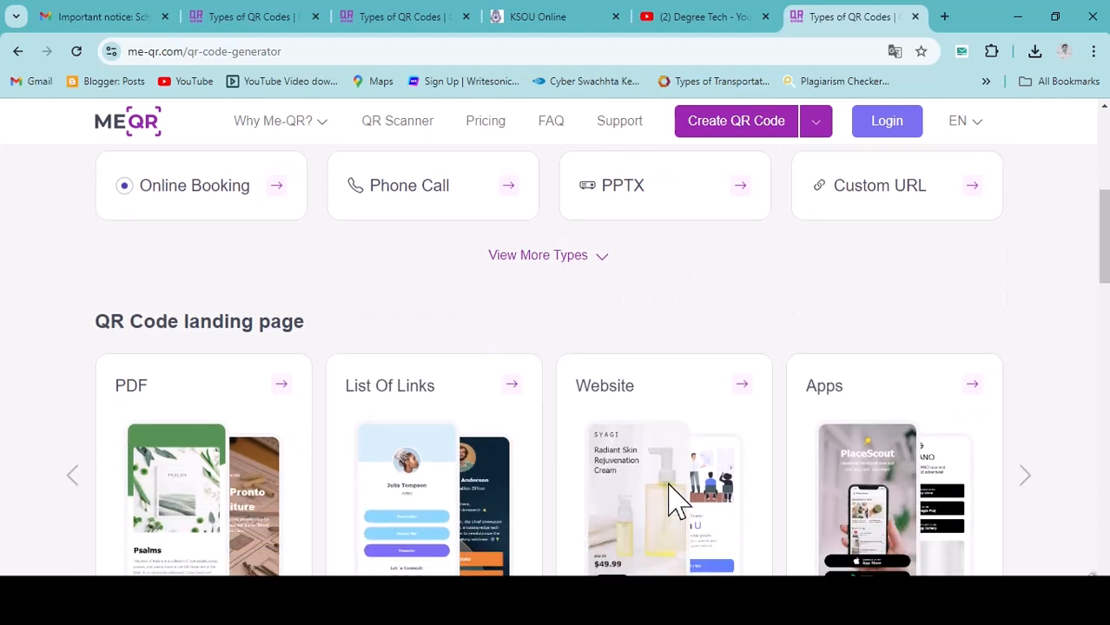
scroll(677, 501, "up", 9)
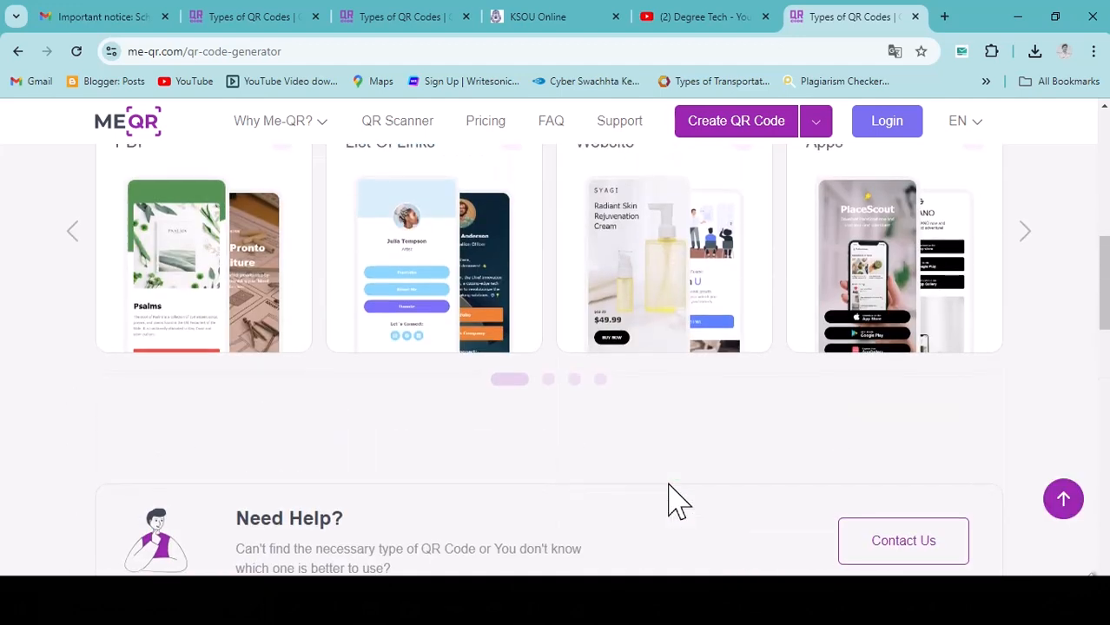
scroll(671, 488, "up", 2)
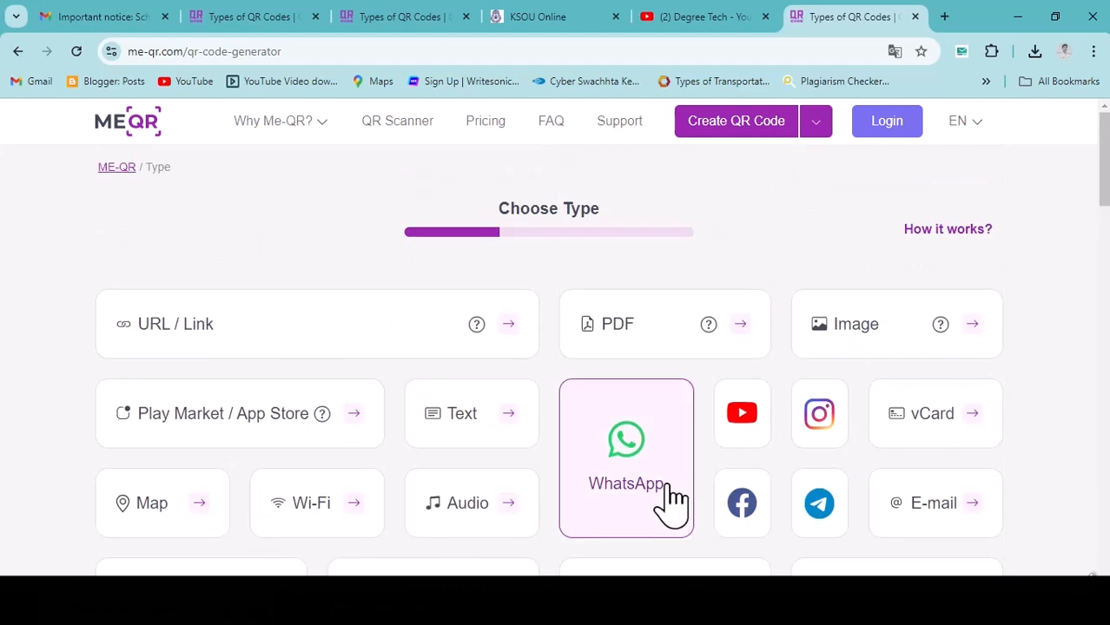
left_click(747, 426)
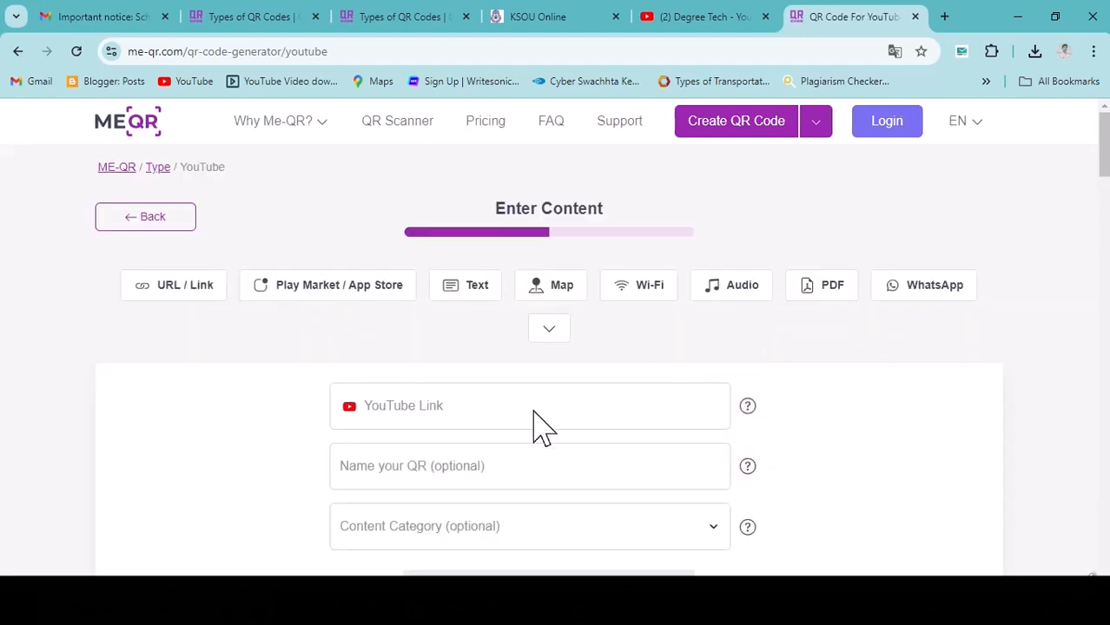
- Copy the full URL of the Degree Tech channel's videos page from the open YouTube tab
left_click(704, 18)
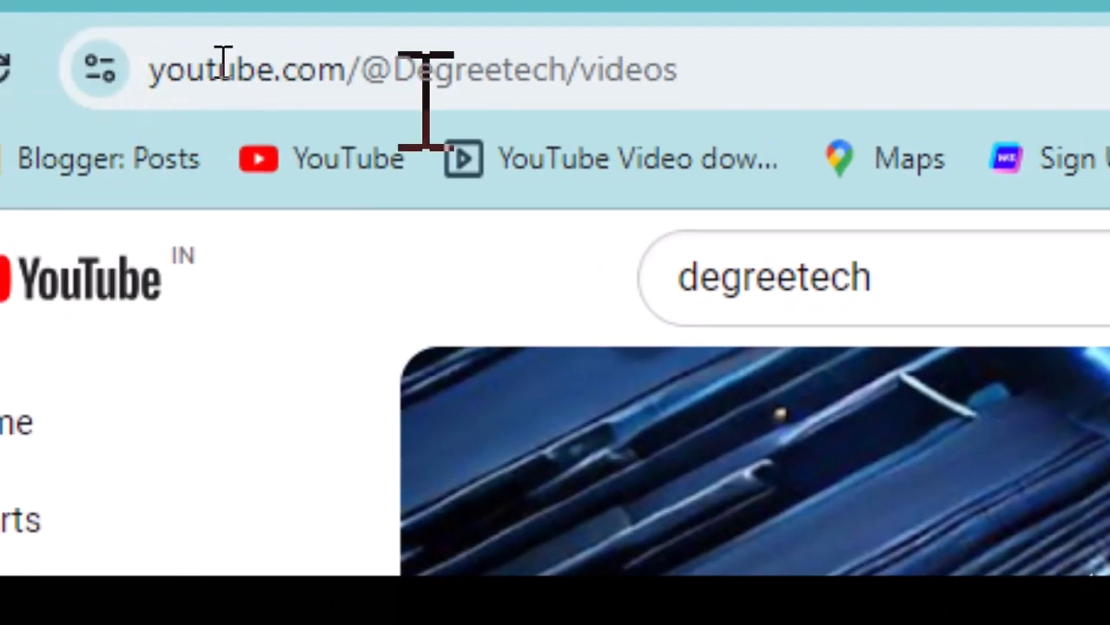
double_click(433, 96)
double_click(443, 97)
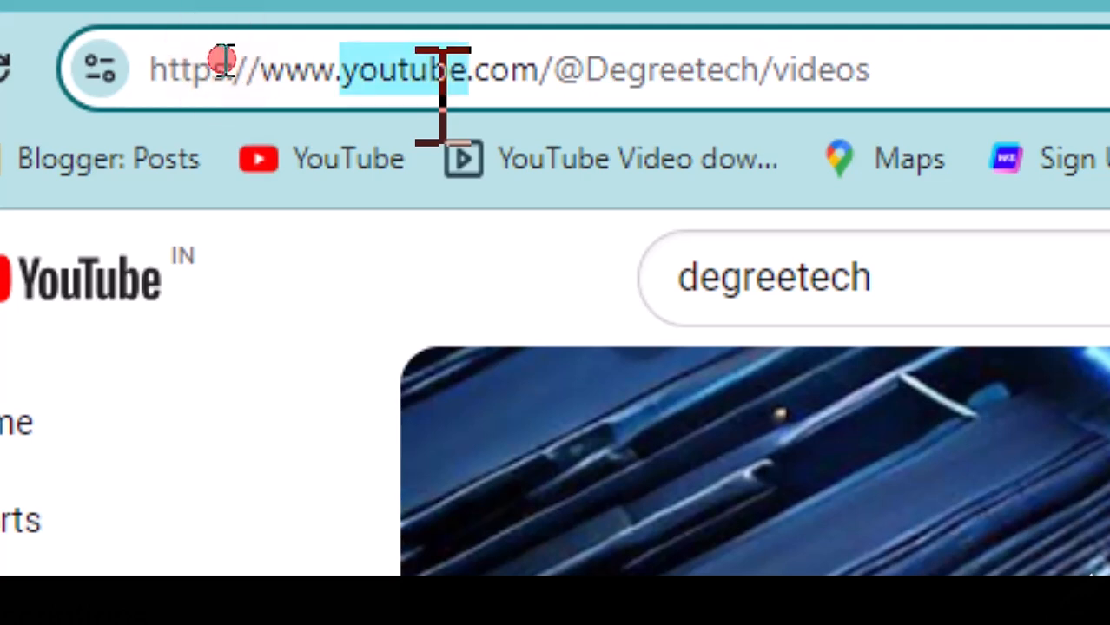
triple_click(223, 66)
key("ctrl+c")
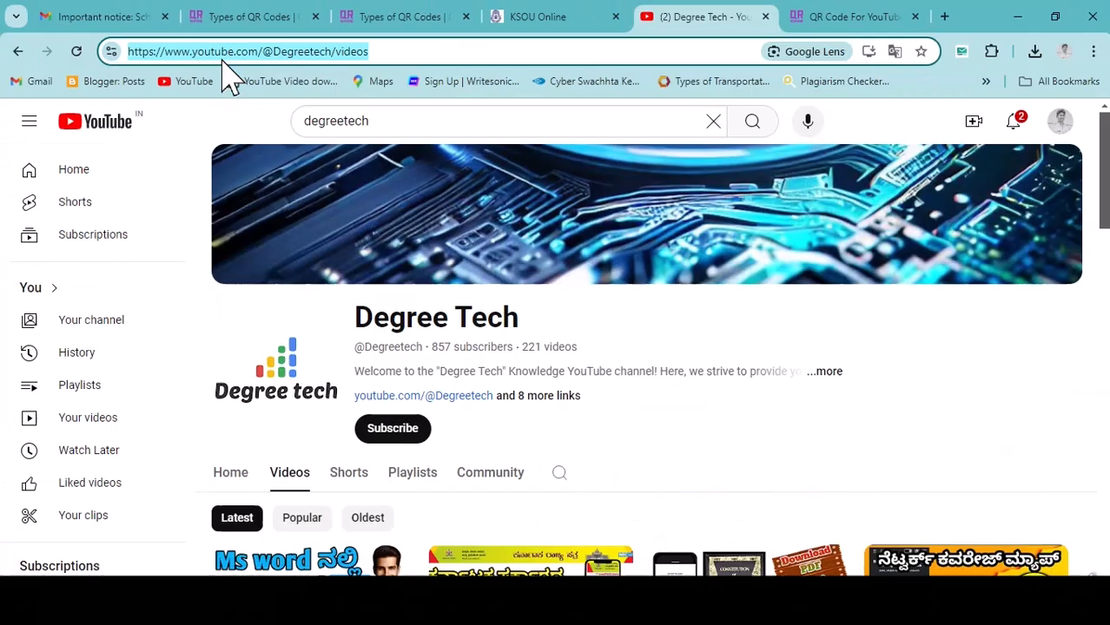
left_click(818, 19)
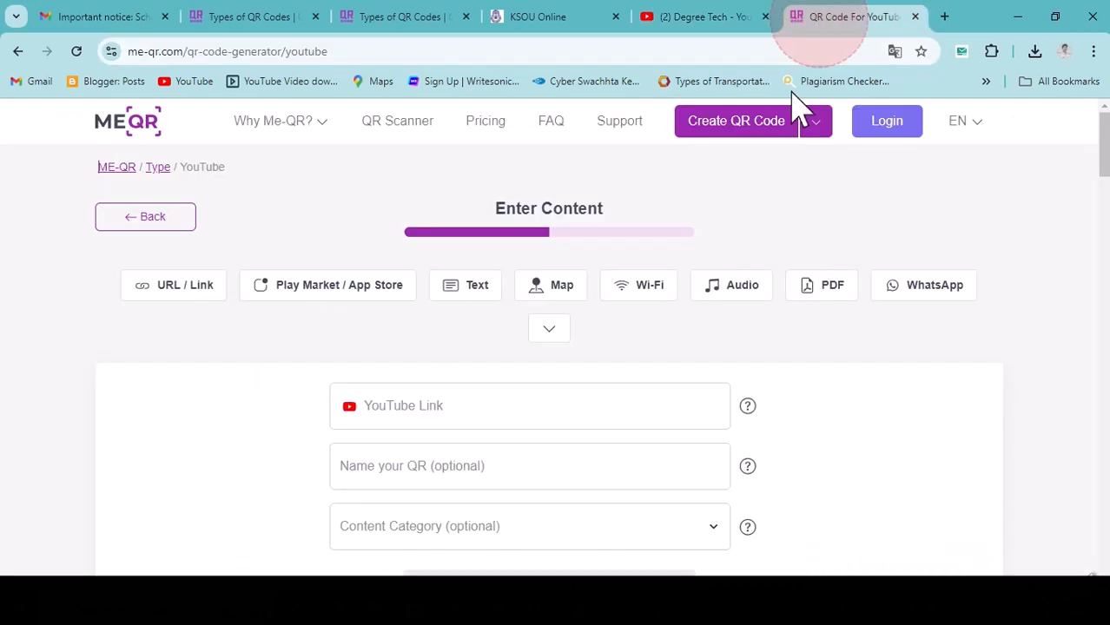
left_click(420, 408)
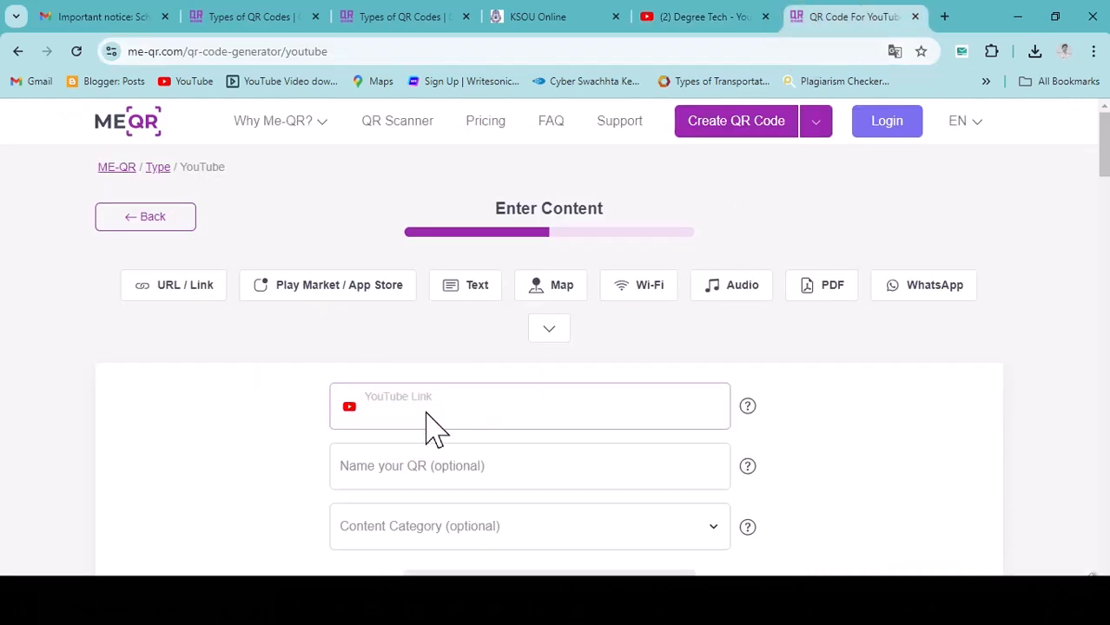
left_click(425, 411)
left_click(422, 421)
left_click(451, 412)
key("ctrl+v")
scroll(573, 452, "down", 1)
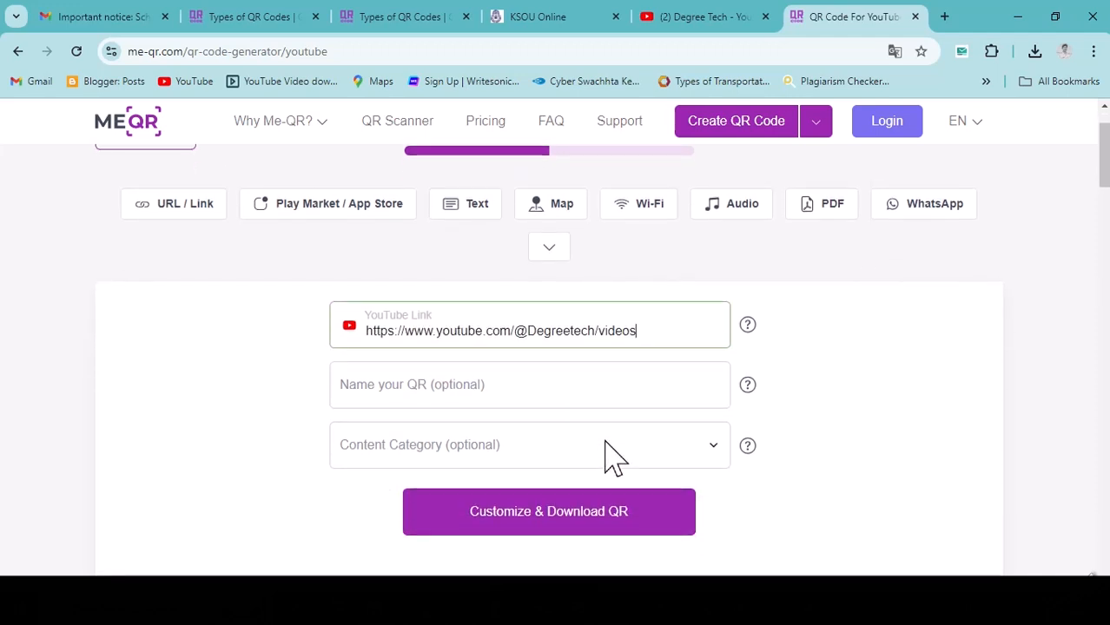
left_click(586, 529)
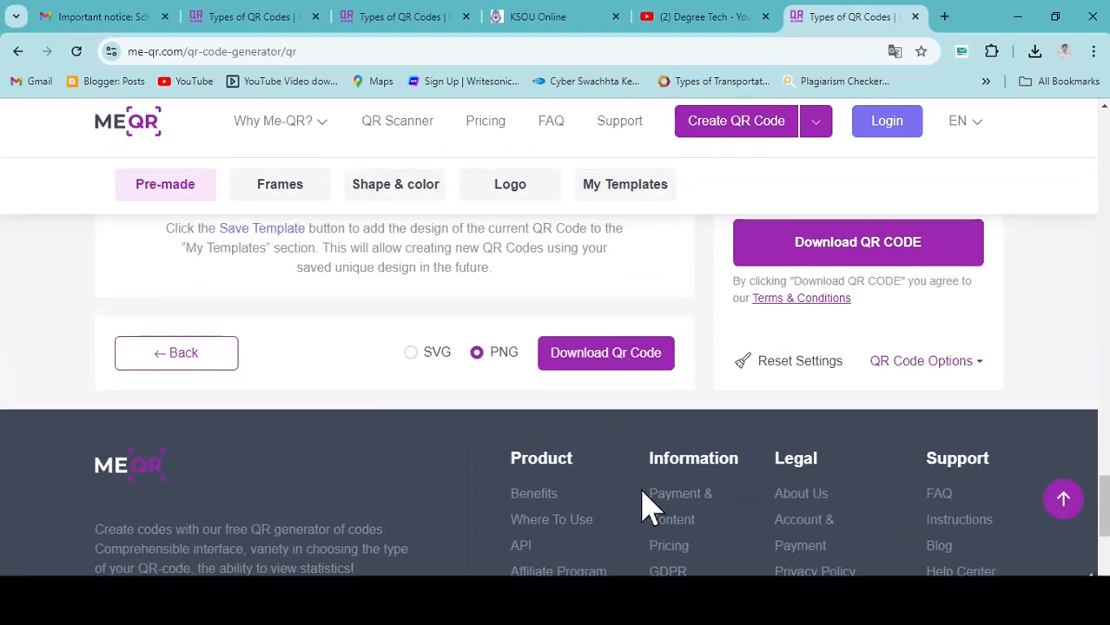
- Compare the new plain QR code with the SCAN ME design in the other ME-QR tab
scroll(758, 469, "up", 1)
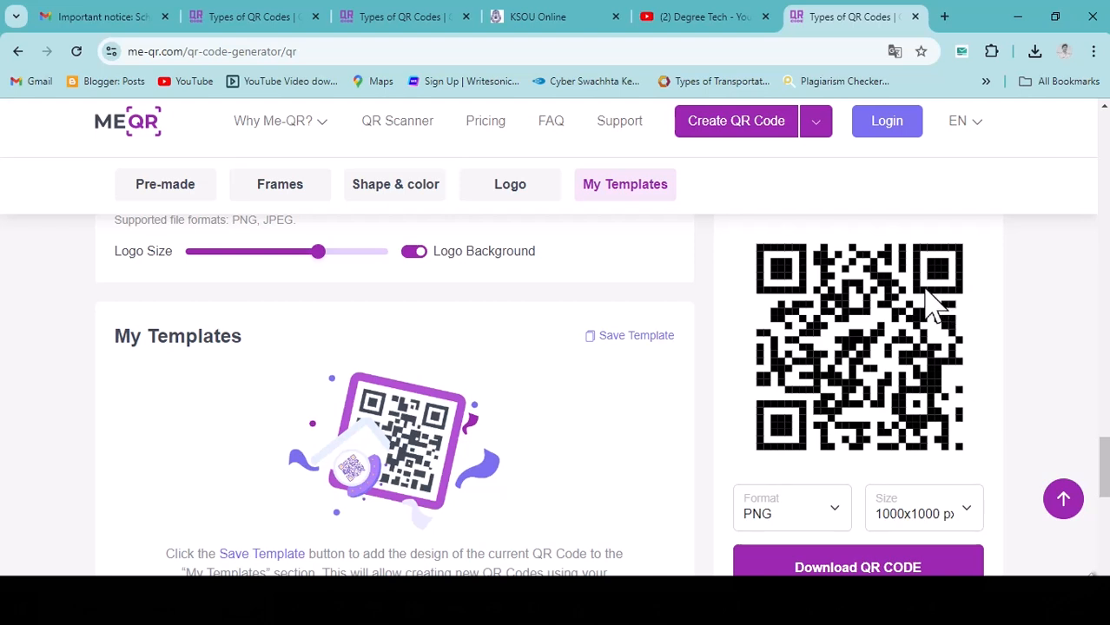
left_click(413, 19)
left_click(250, 18)
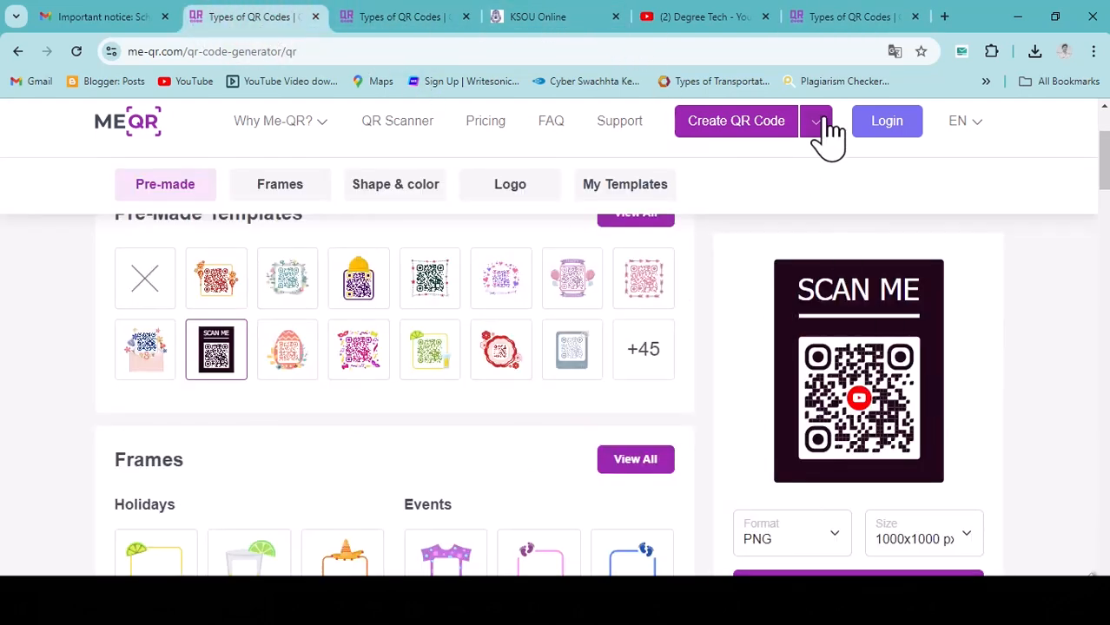
left_click(851, 17)
- Add the YouTube logo to the centre of the QR code
scroll(488, 508, "down", 2)
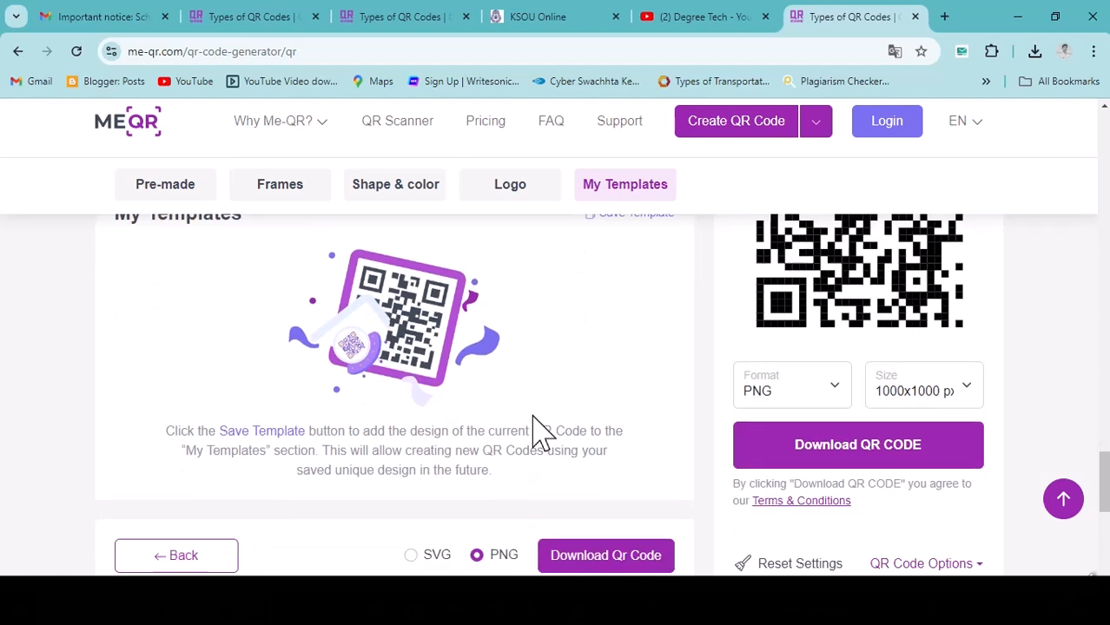
scroll(829, 497, "up", 3)
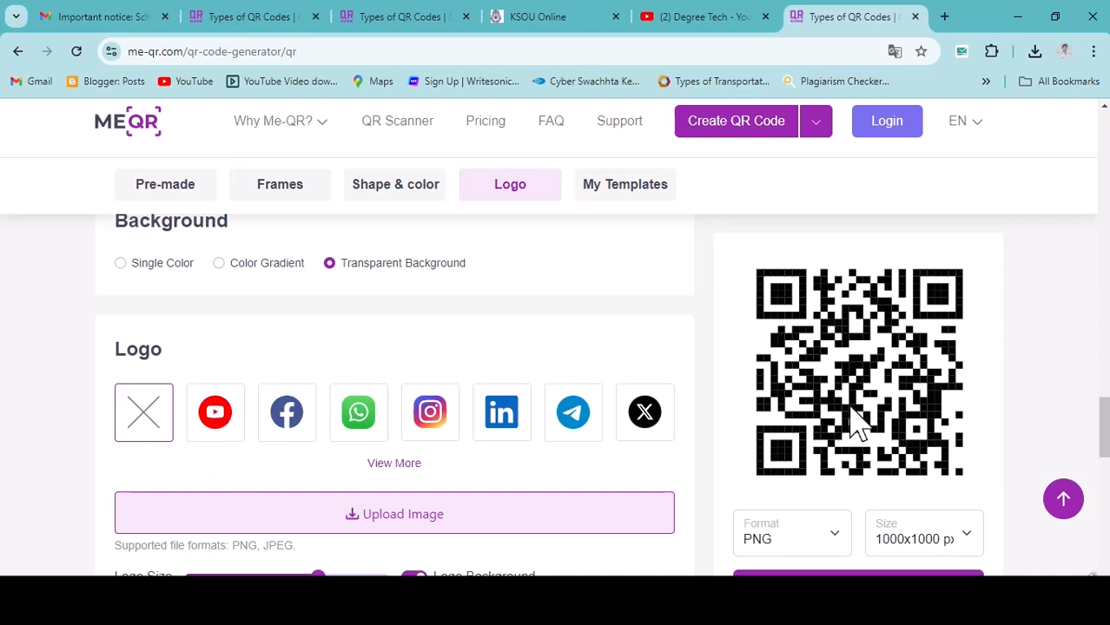
left_click(214, 423)
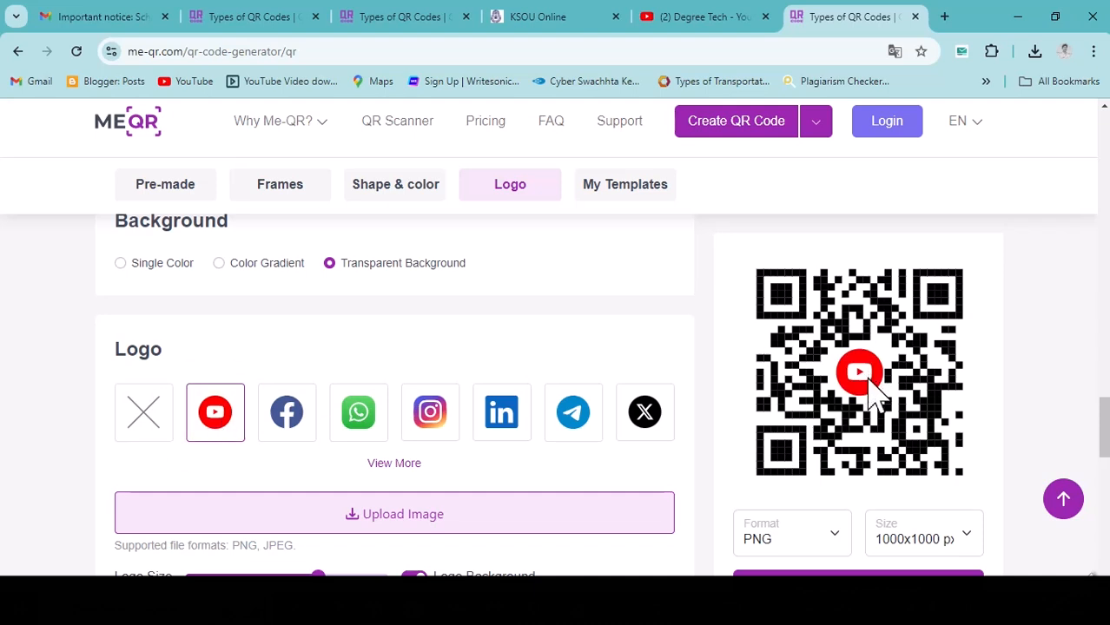
- Try several external eye patterns on the QR code and settle on the leaf-shaped one with two opposite rounded corners
scroll(754, 447, "up", 2)
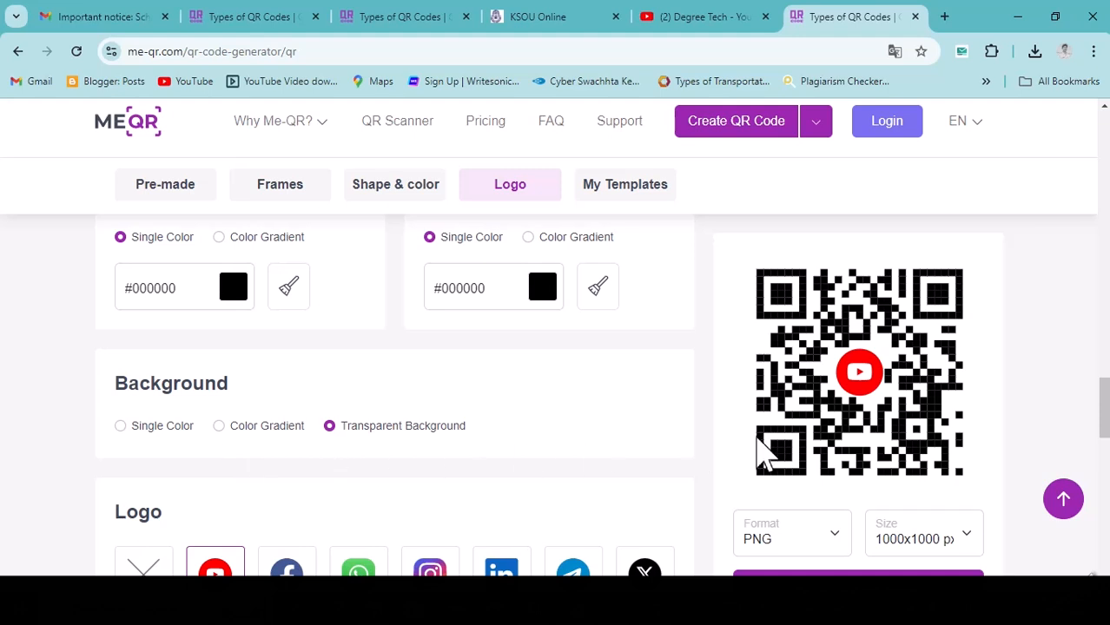
scroll(882, 303, "up", 1)
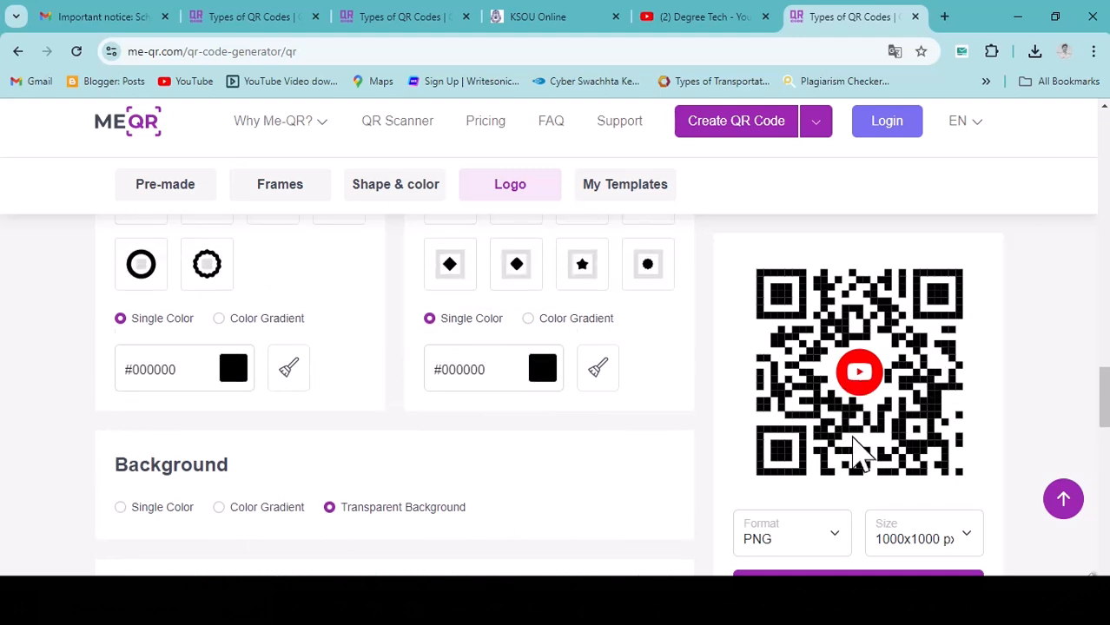
scroll(860, 304, "up", 1)
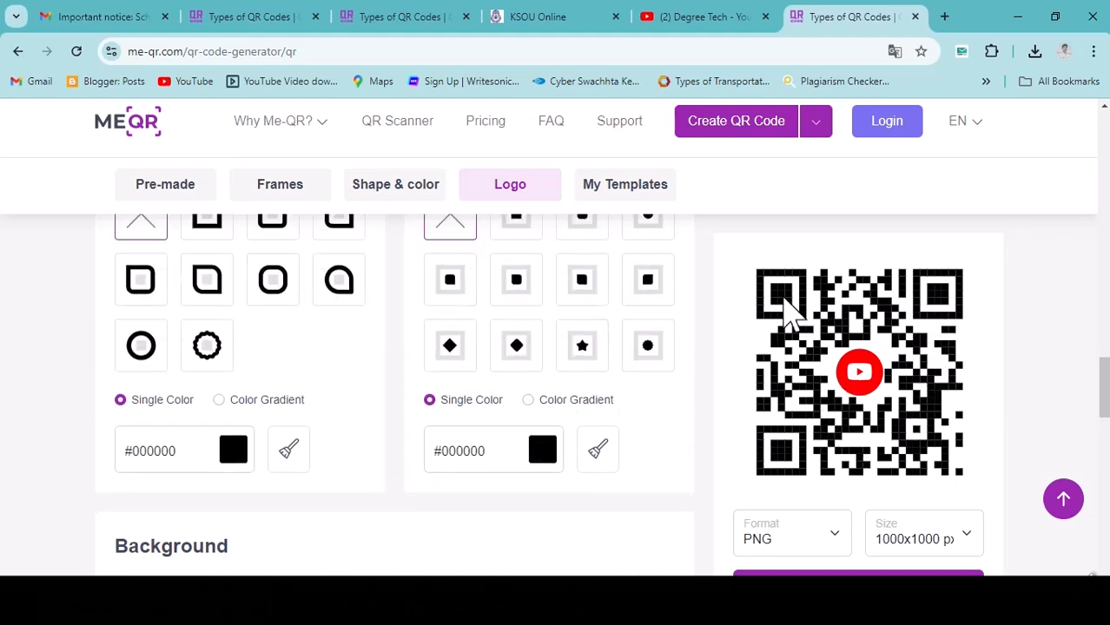
scroll(435, 456, "up", 2)
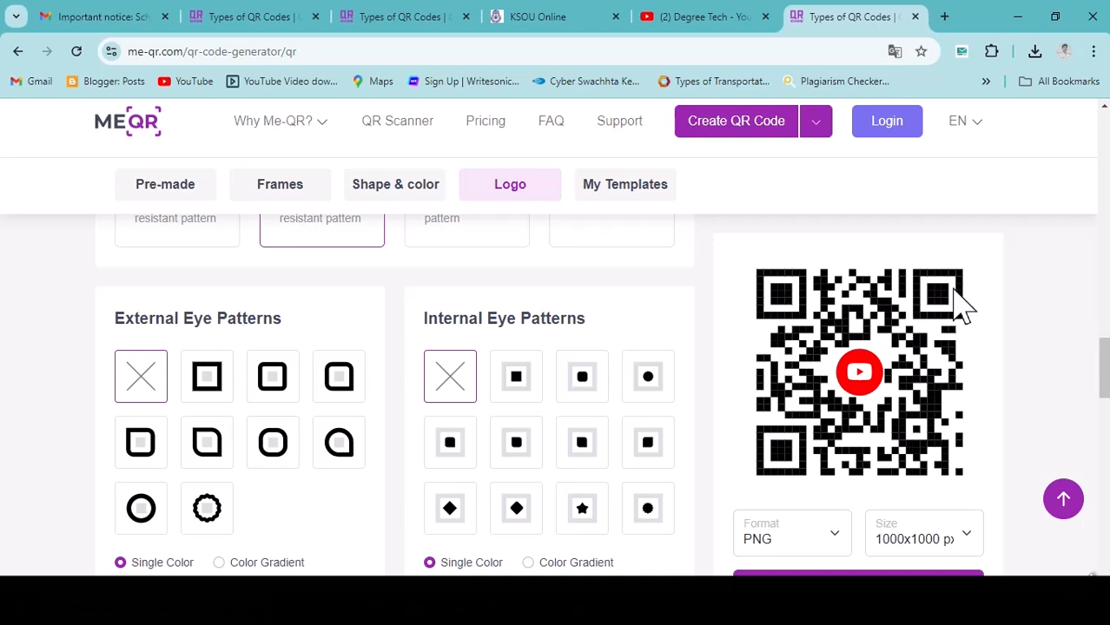
left_click(211, 457)
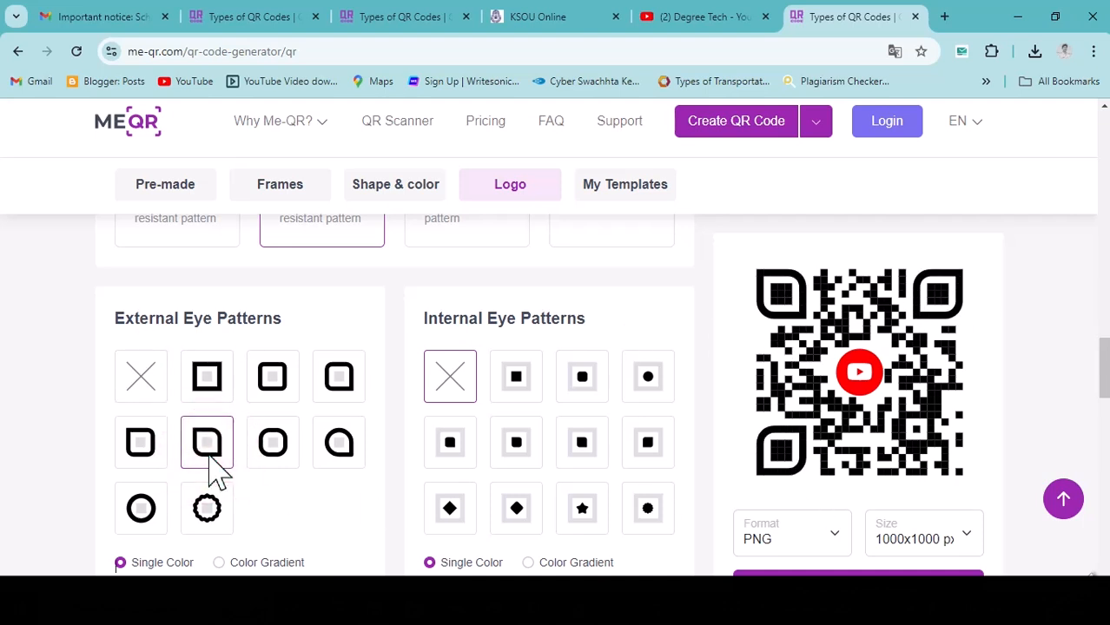
left_click(271, 449)
left_click(332, 446)
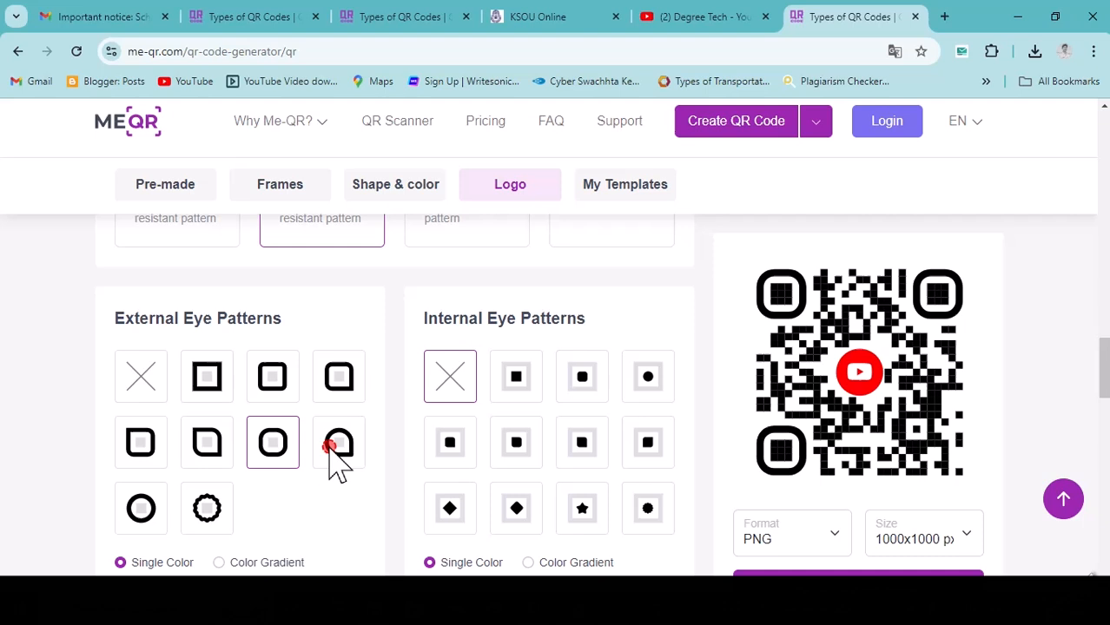
left_click(338, 382)
left_click(207, 508)
left_click(141, 510)
left_click(140, 443)
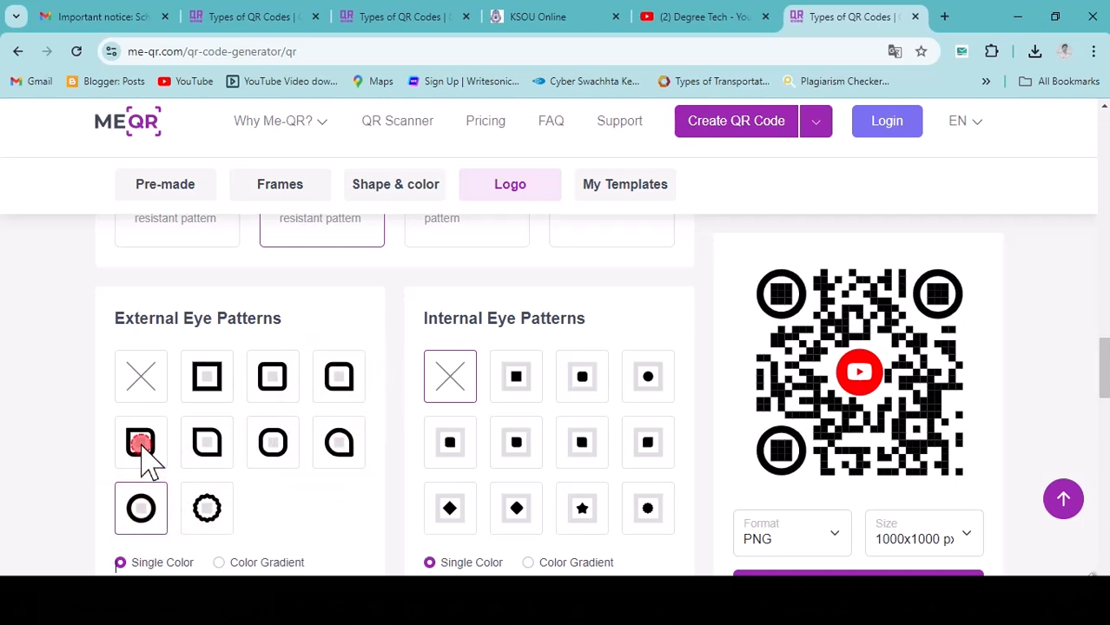
left_click(191, 445)
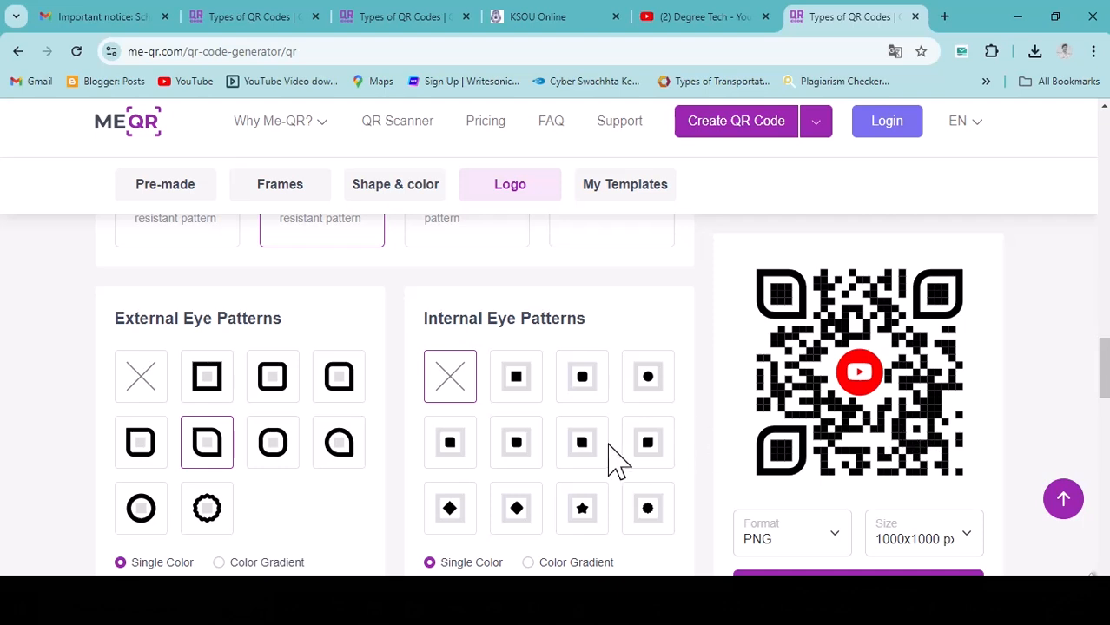
- Apply the leaf-like internal eye pattern that matches the shape of the external eyes
left_click(580, 450)
left_click(582, 450)
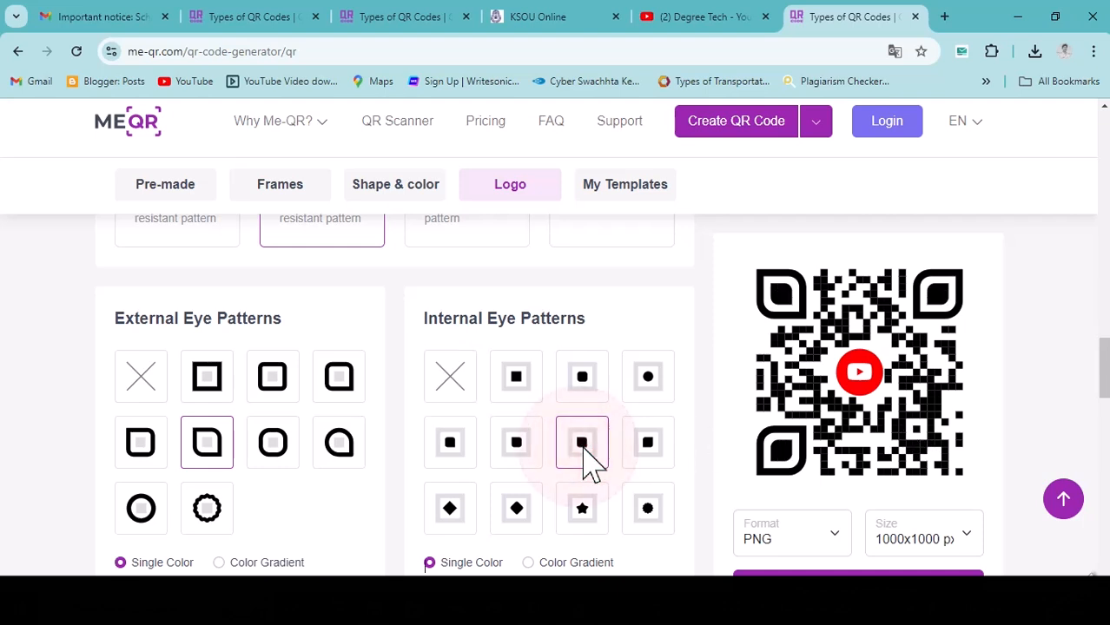
left_click(585, 450)
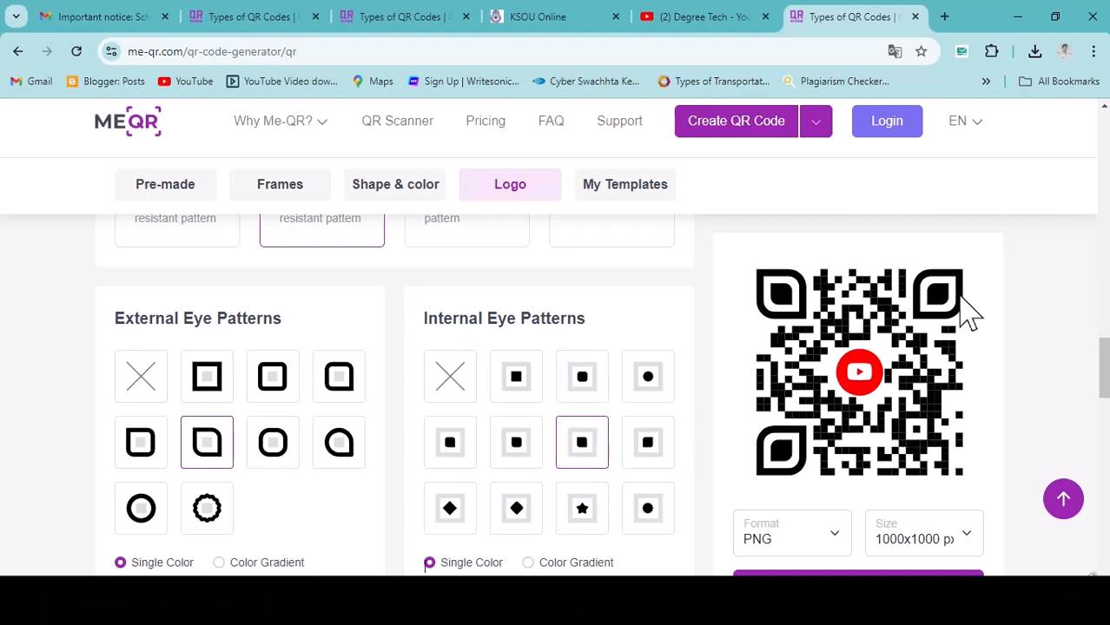
- Review the scannability level, body pattern and frame options for the QR code
scroll(623, 469, "up", 3)
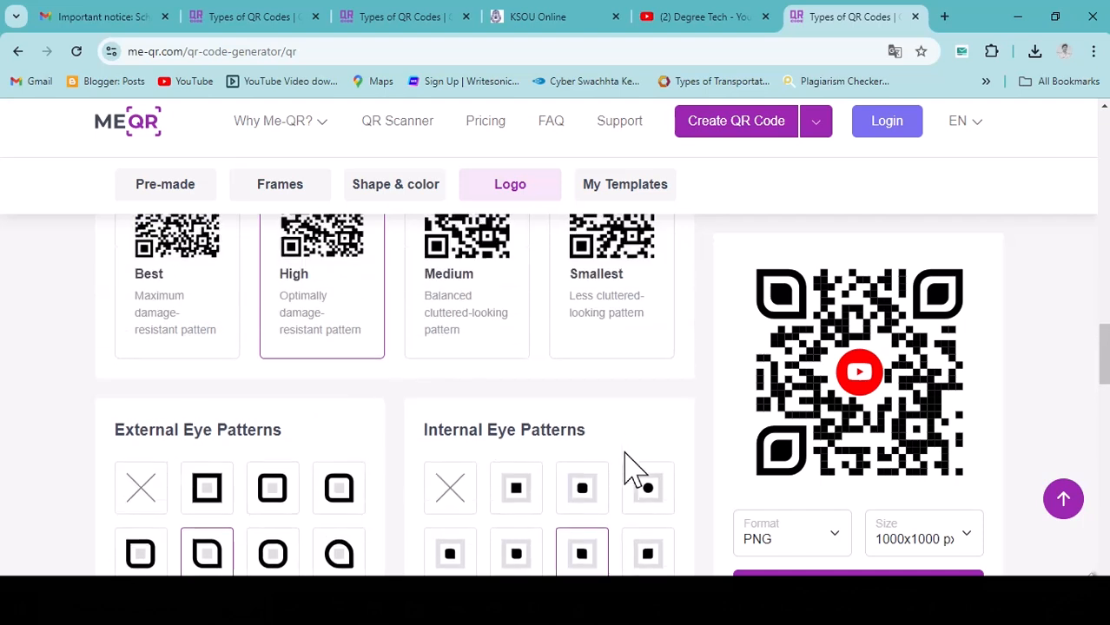
scroll(347, 486, "up", 1)
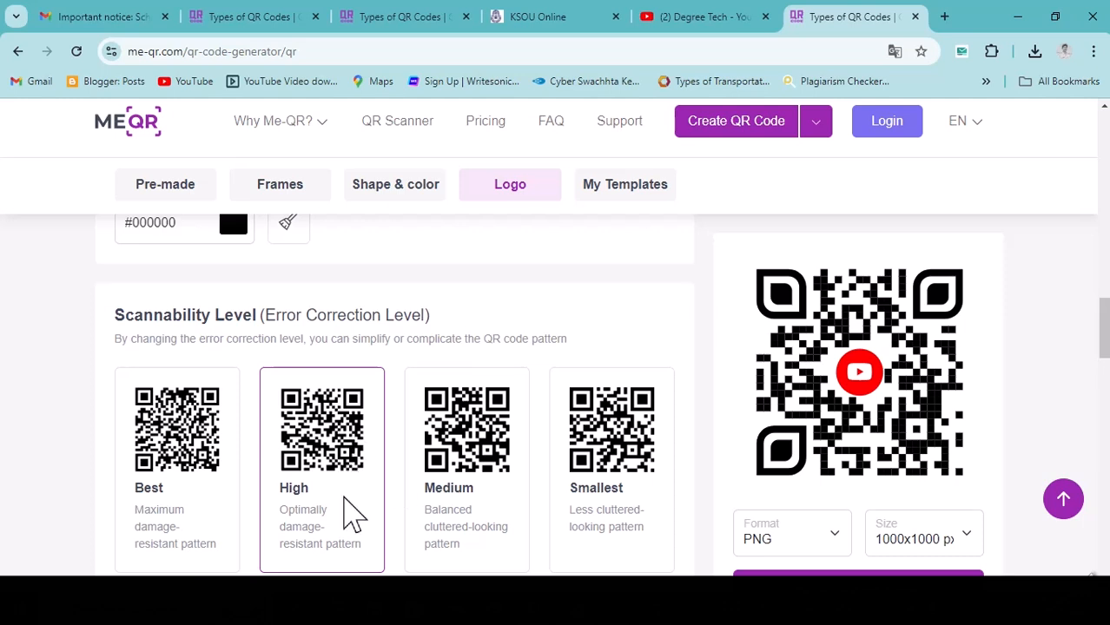
scroll(356, 530, "up", 4)
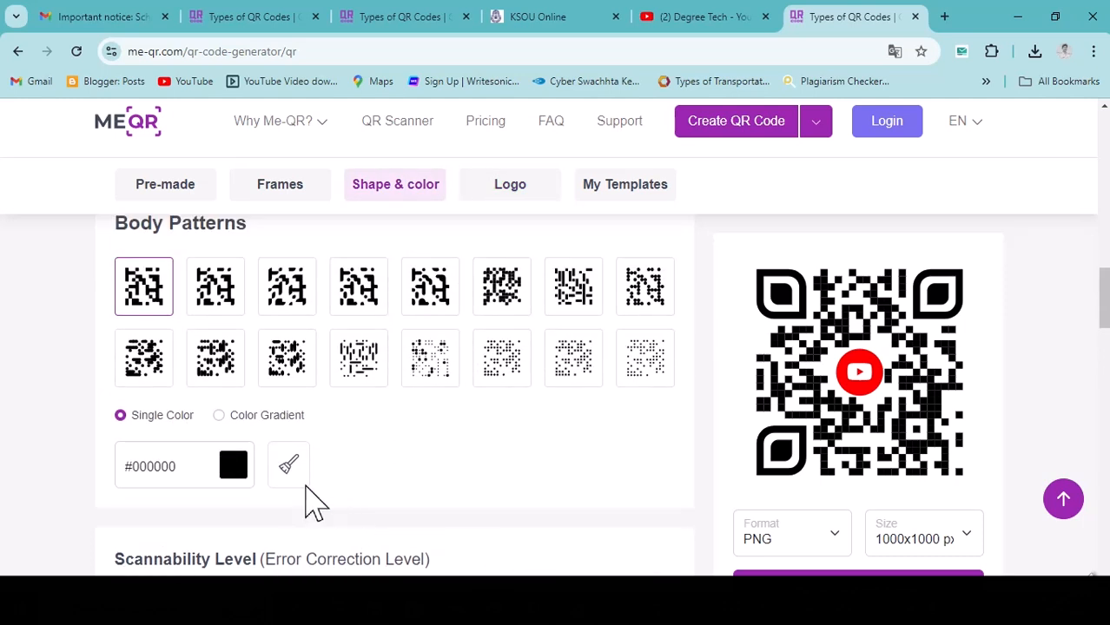
scroll(304, 500, "up", 3)
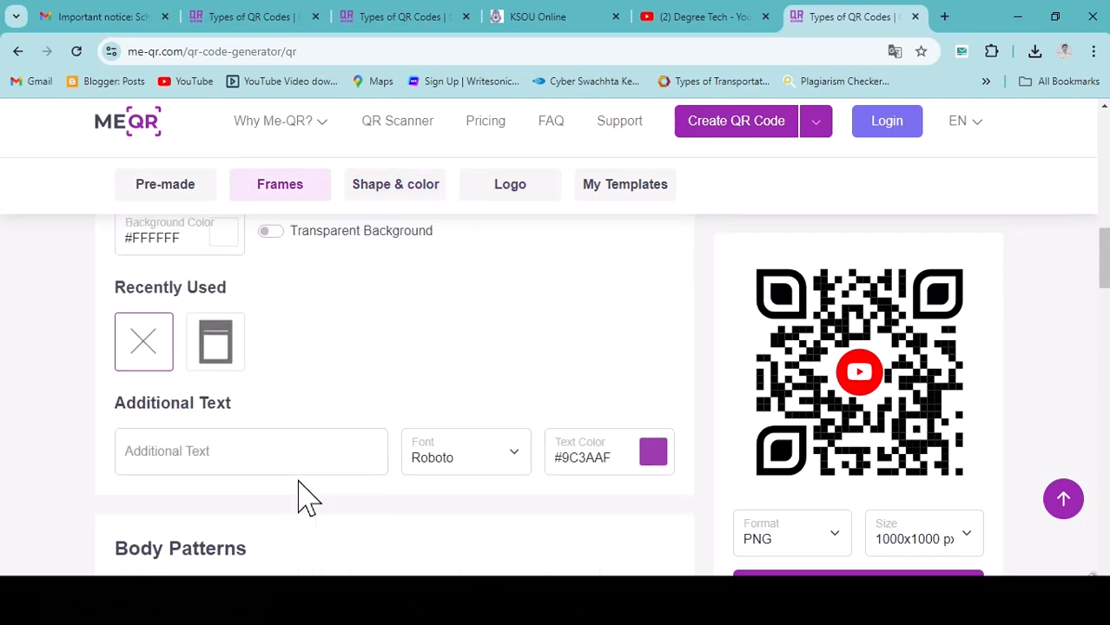
scroll(304, 497, "up", 3)
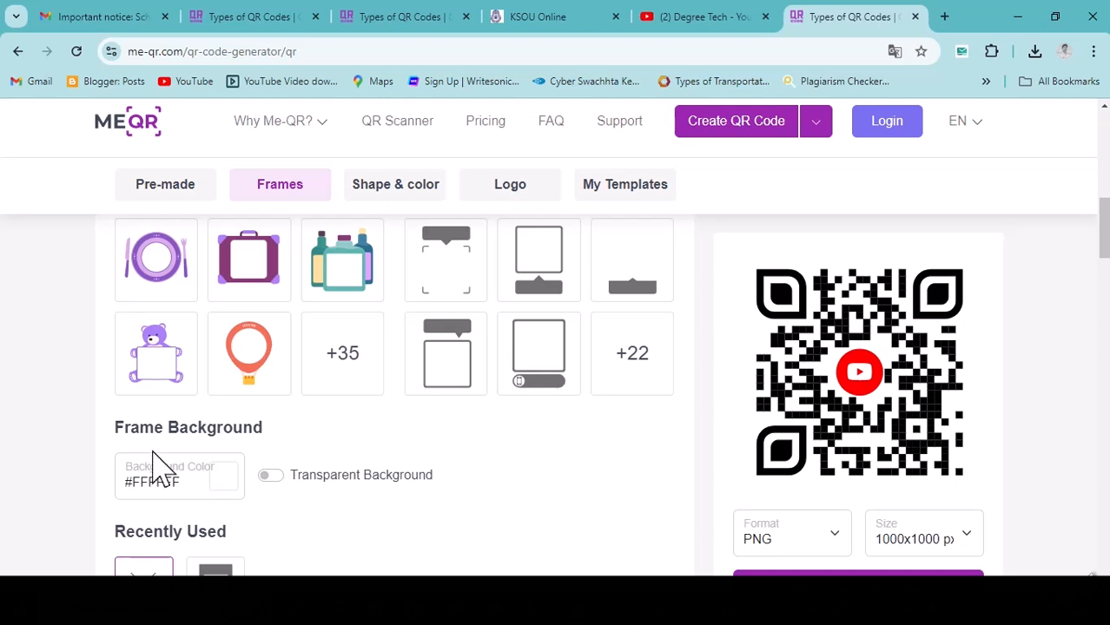
scroll(436, 452, "down", 5)
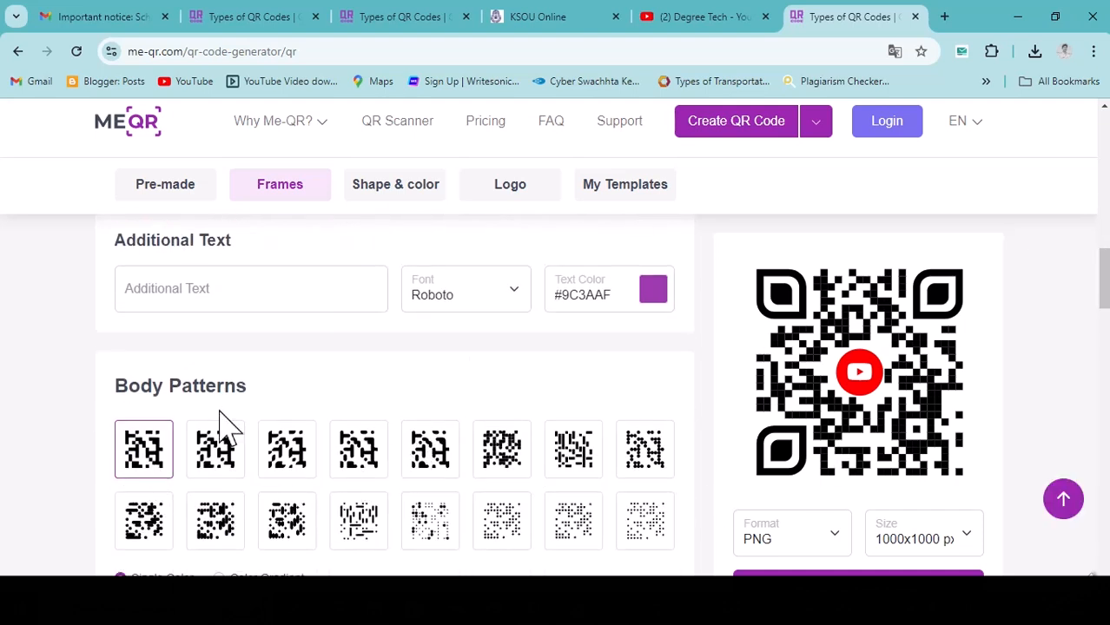
scroll(233, 424, "down", 2)
scroll(241, 419, "up", 1)
scroll(242, 421, "down", 1)
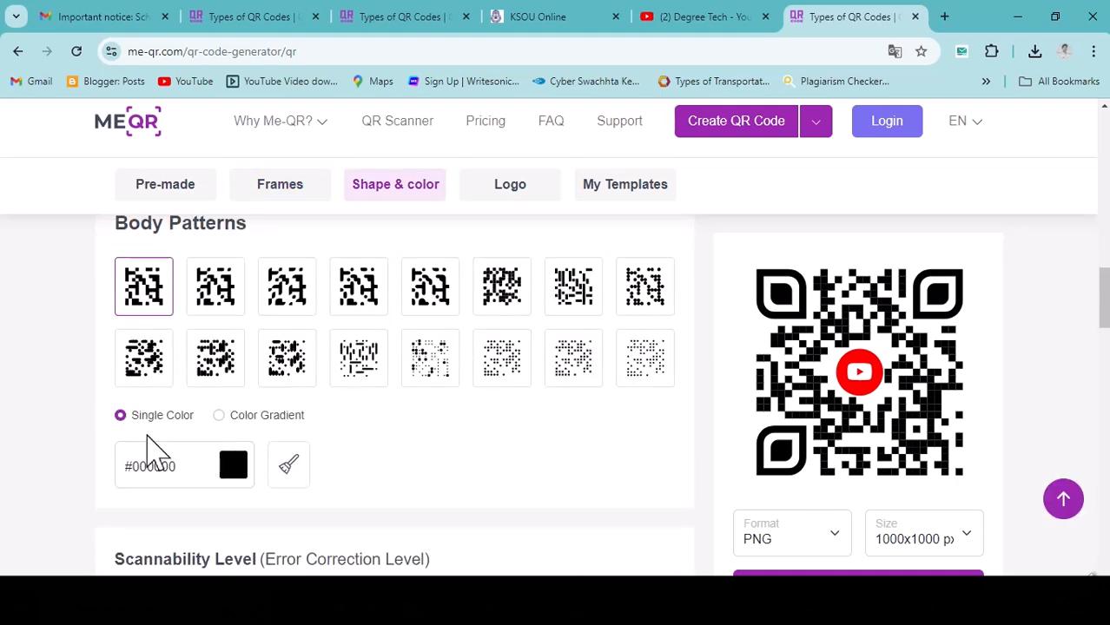
- Try red and blue shades for the QR code's body pattern and set its single color to bright red #F51800
left_click(246, 485)
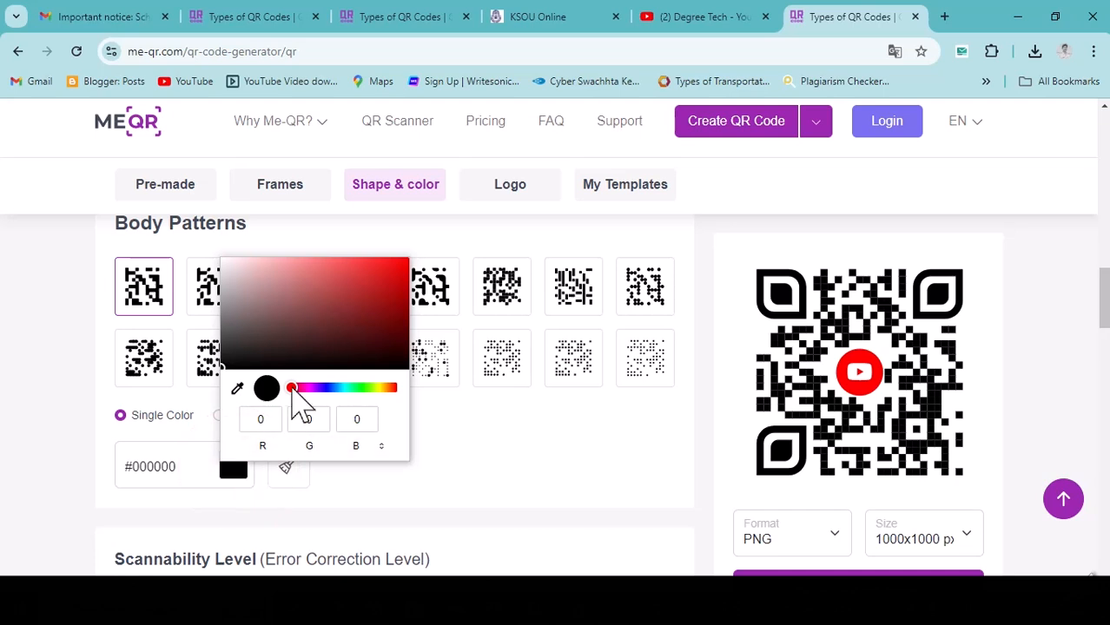
left_click(388, 292)
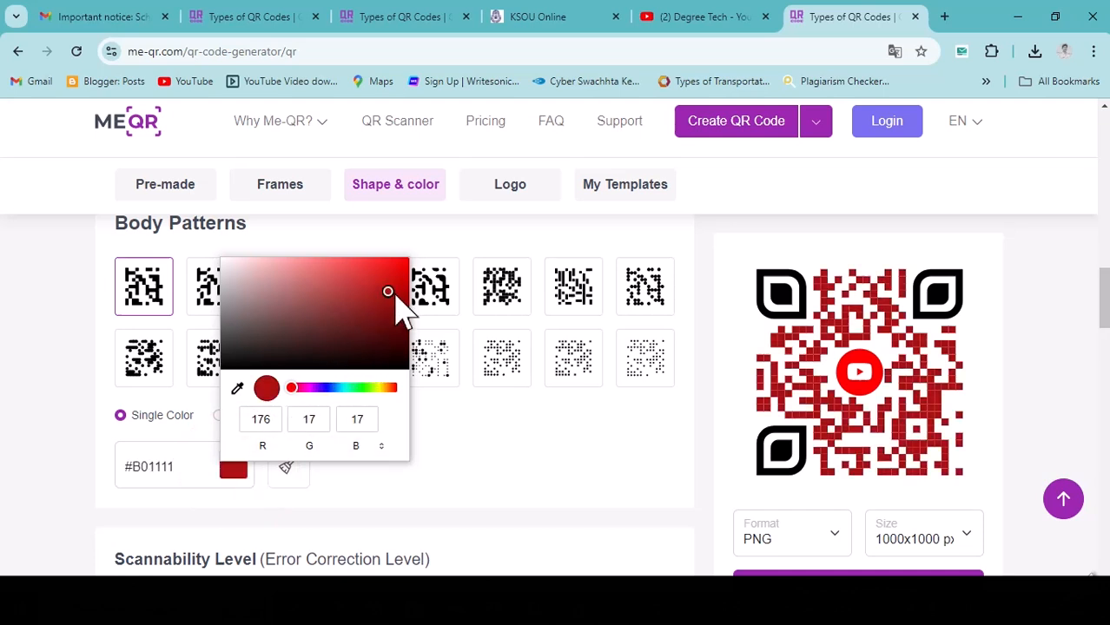
left_click(386, 387)
left_click(333, 388)
left_click(320, 387)
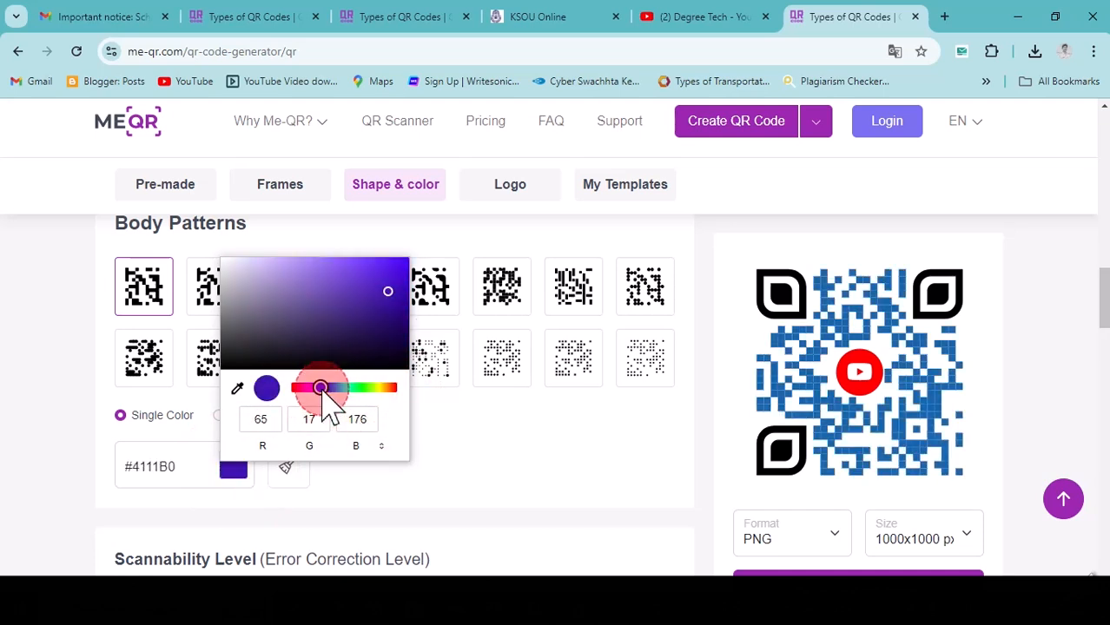
left_click(394, 387)
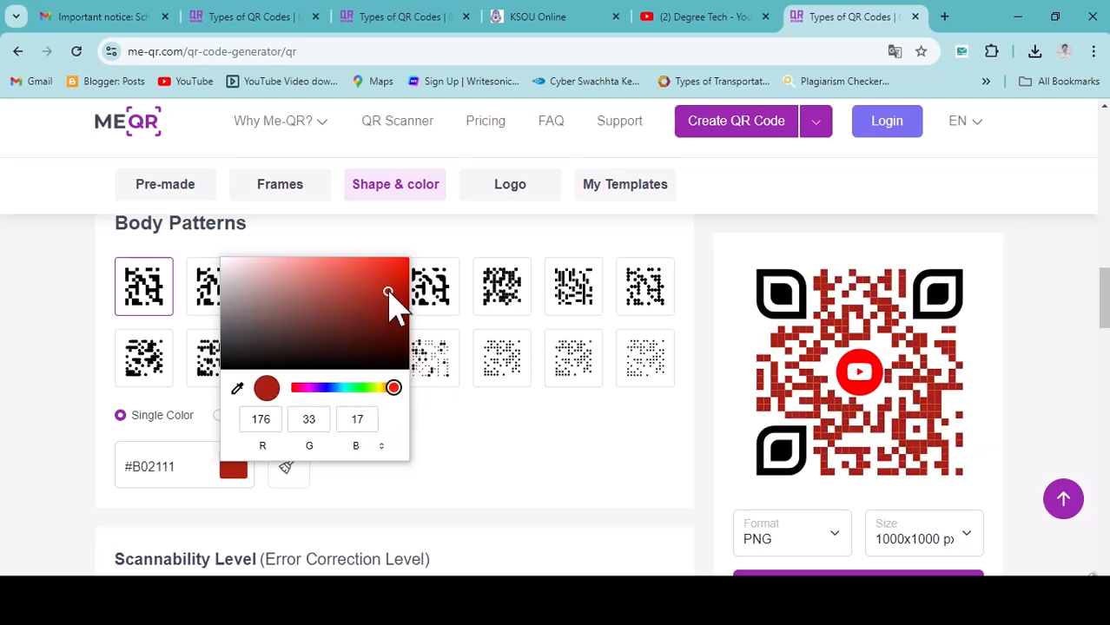
left_click_drag(390, 292, 412, 264)
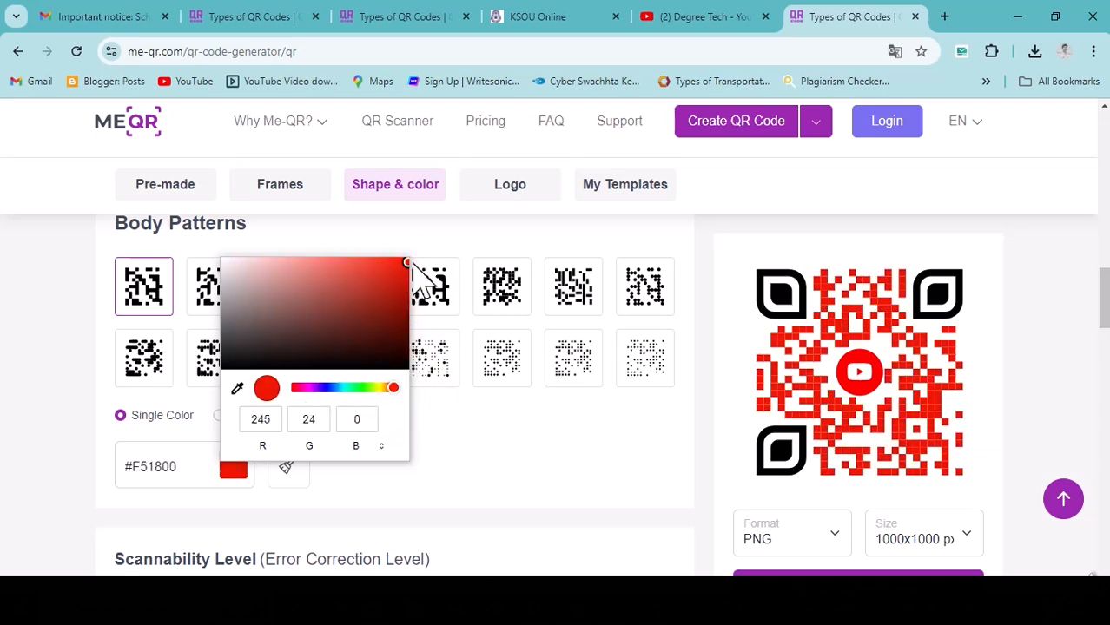
left_click(264, 389)
left_click(507, 451)
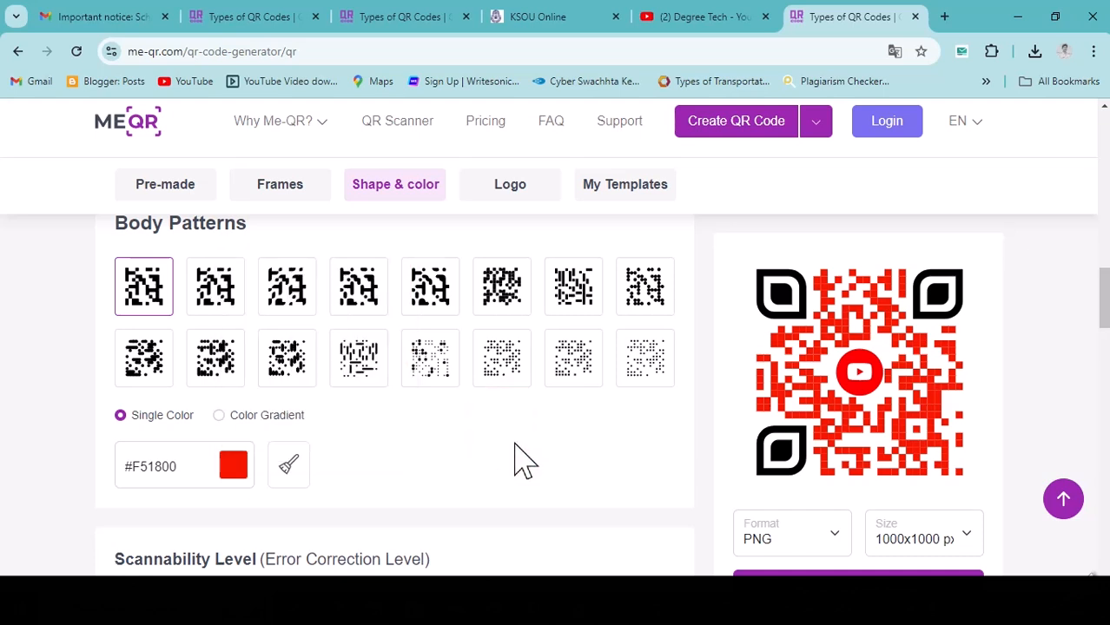
- Try several Standard frames and select the square frame with a separate pointed label below the QR code
scroll(520, 457, "up", 4)
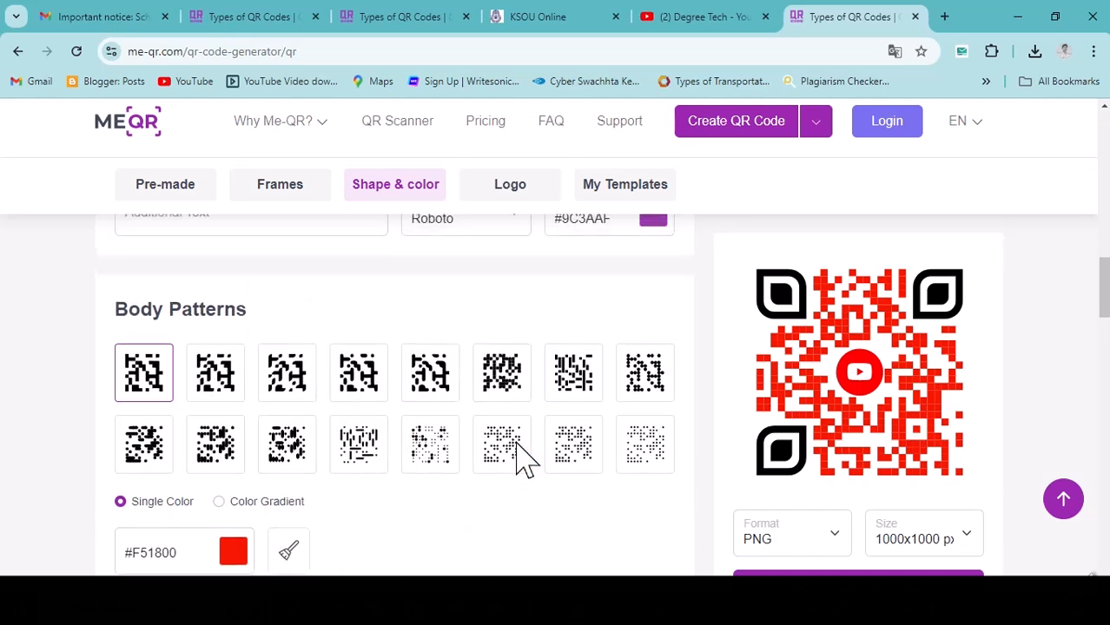
scroll(520, 458, "up", 1)
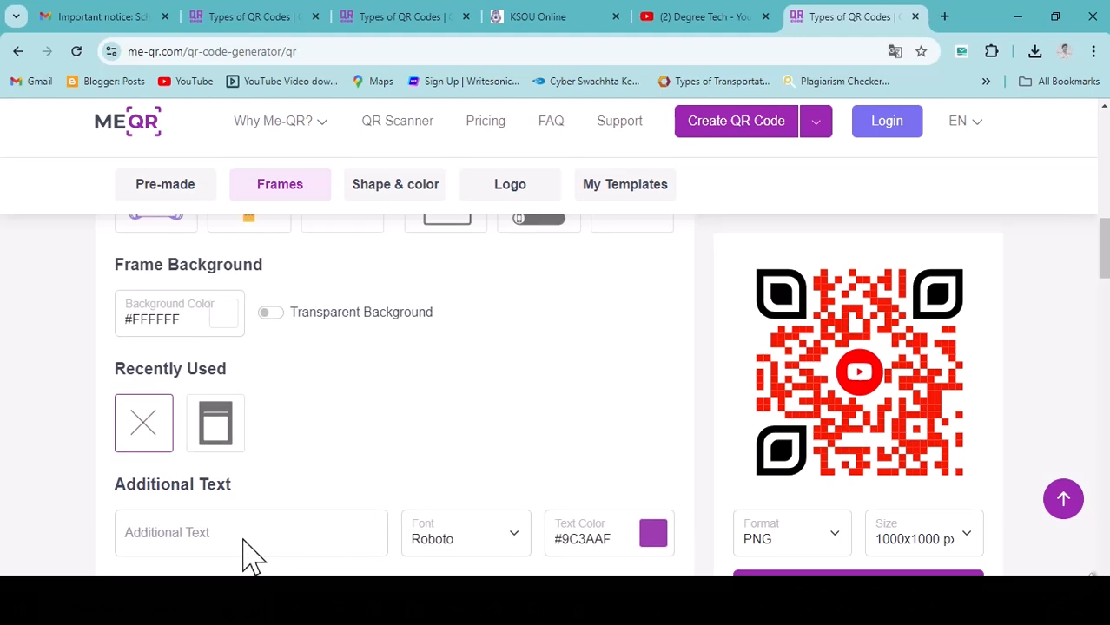
scroll(311, 491, "up", 3)
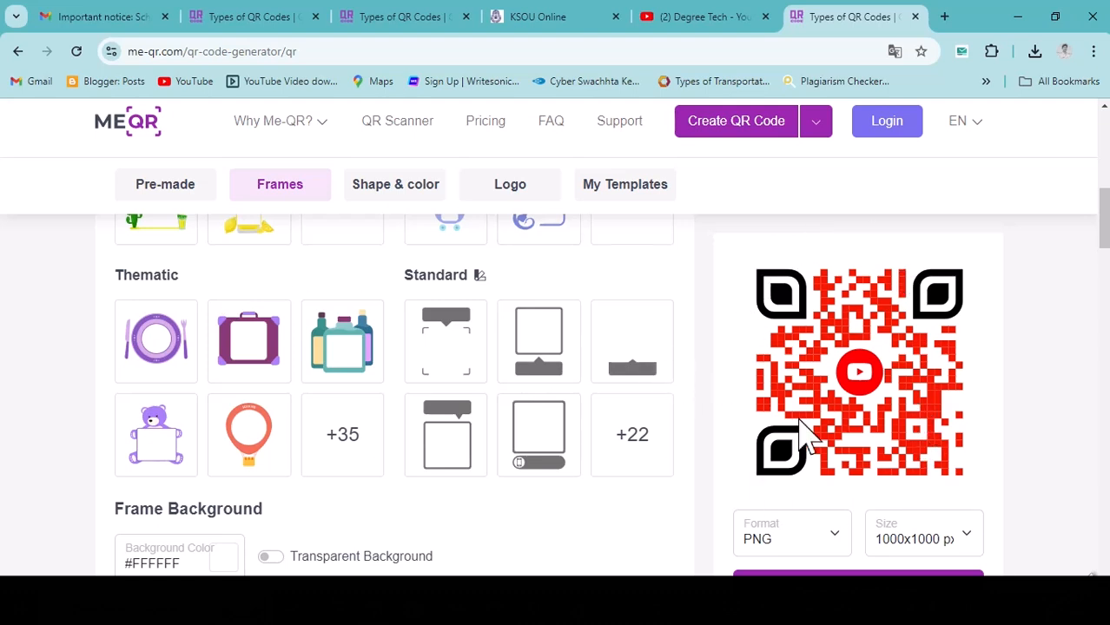
scroll(806, 434, "up", 1)
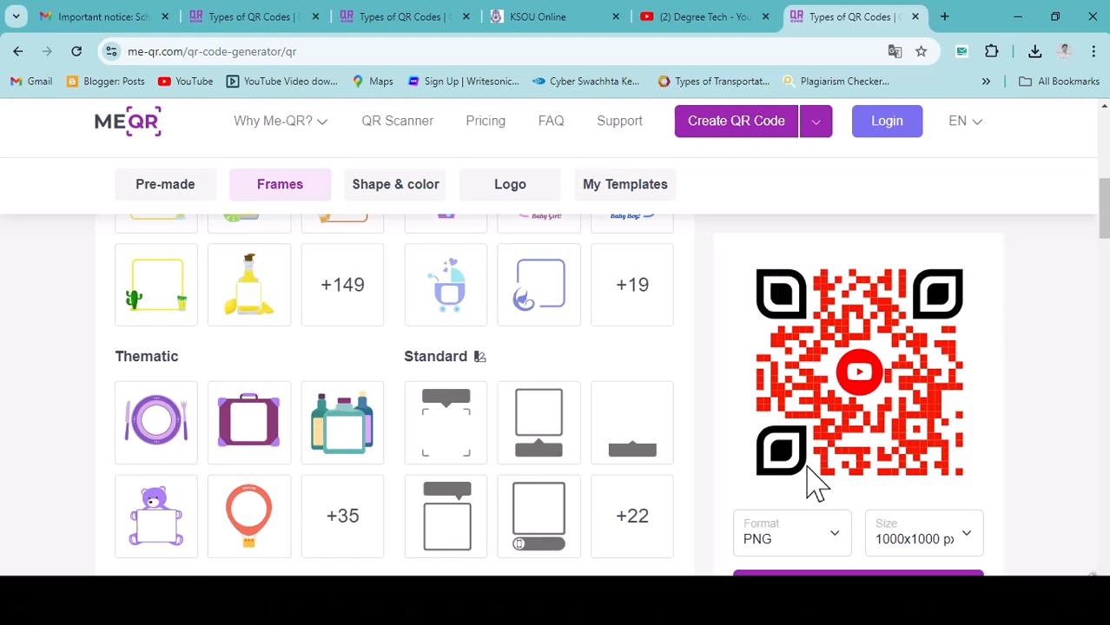
left_click(449, 532)
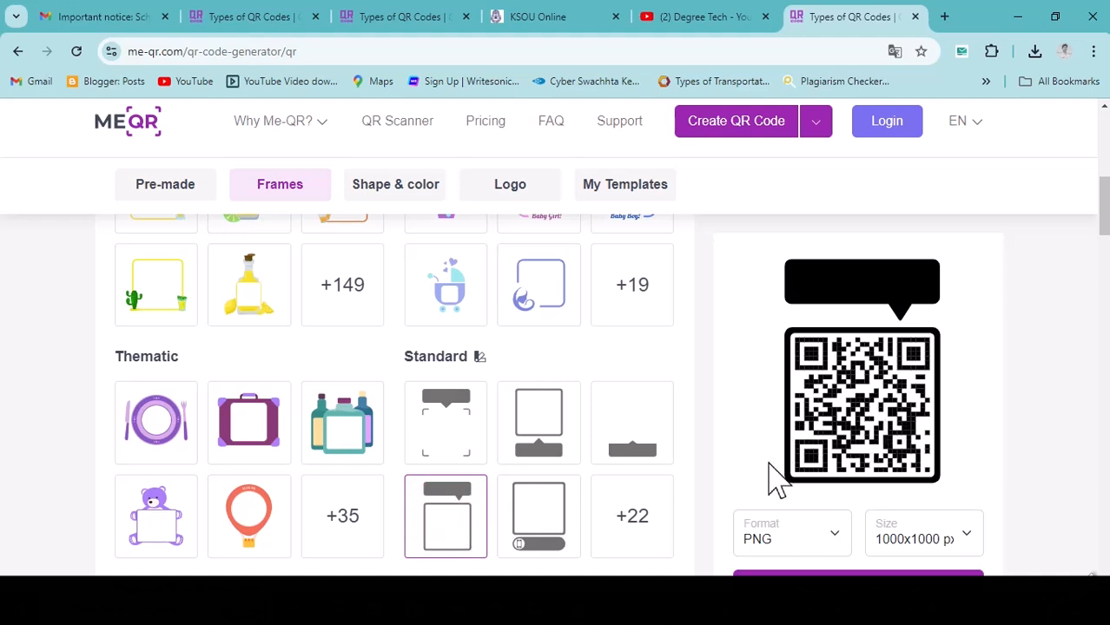
left_click(536, 521)
left_click(647, 443)
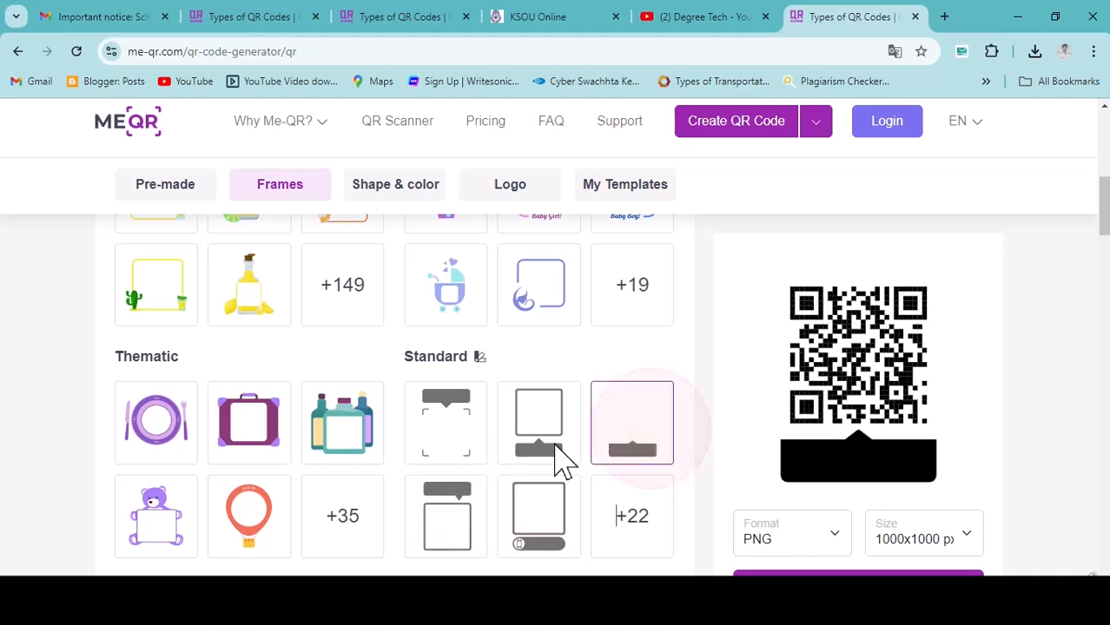
left_click(533, 439)
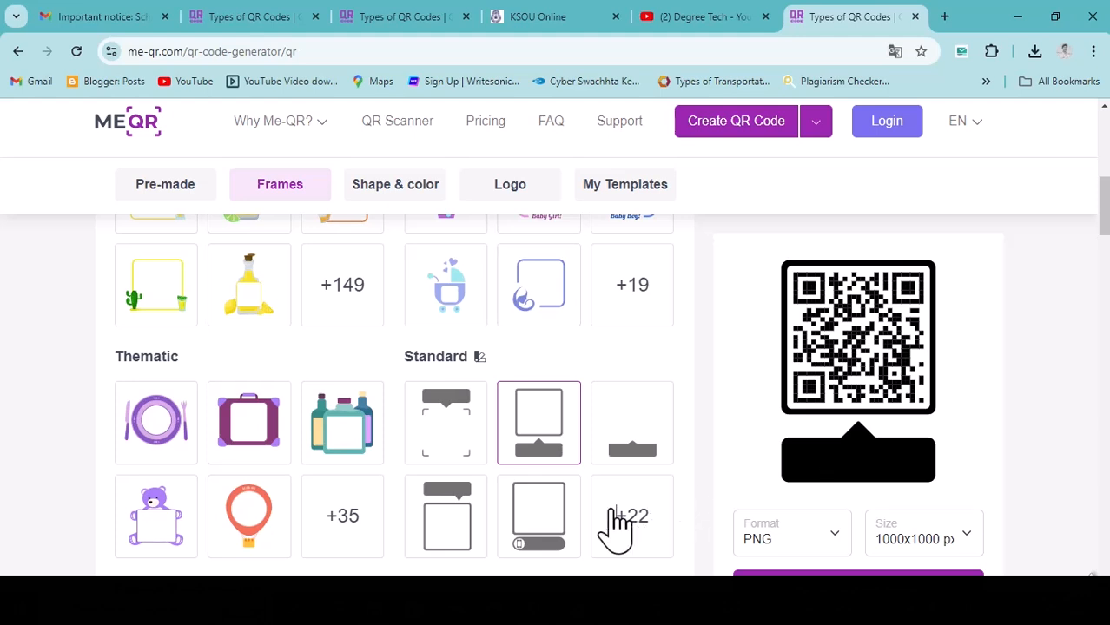
- Add the YouTube logo to the centre of the framed QR code
scroll(616, 525, "down", 10)
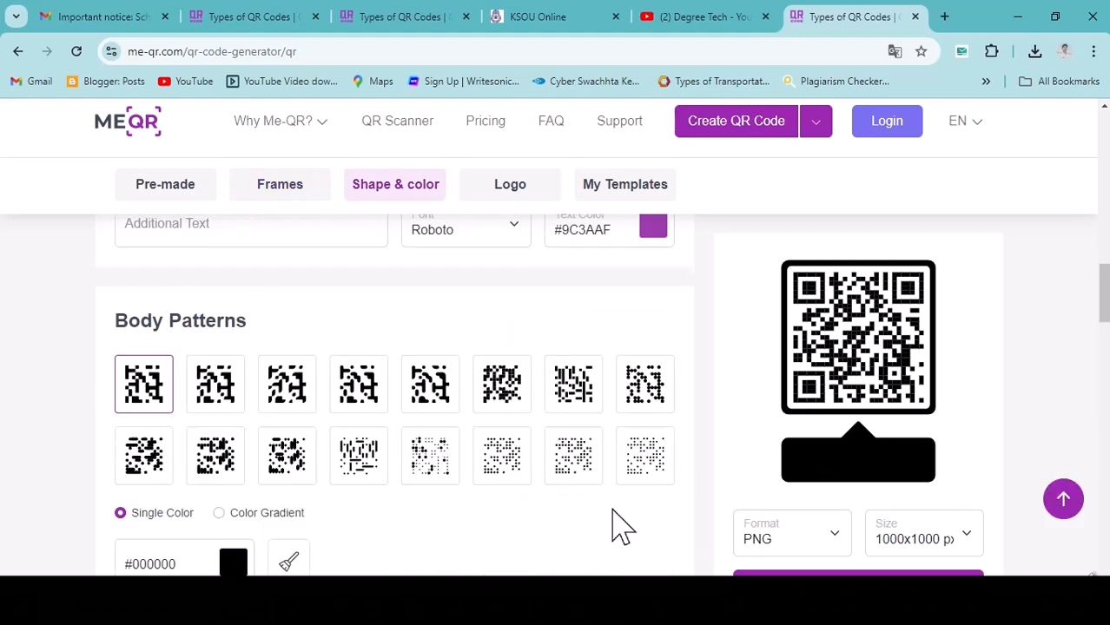
scroll(345, 551, "down", 8)
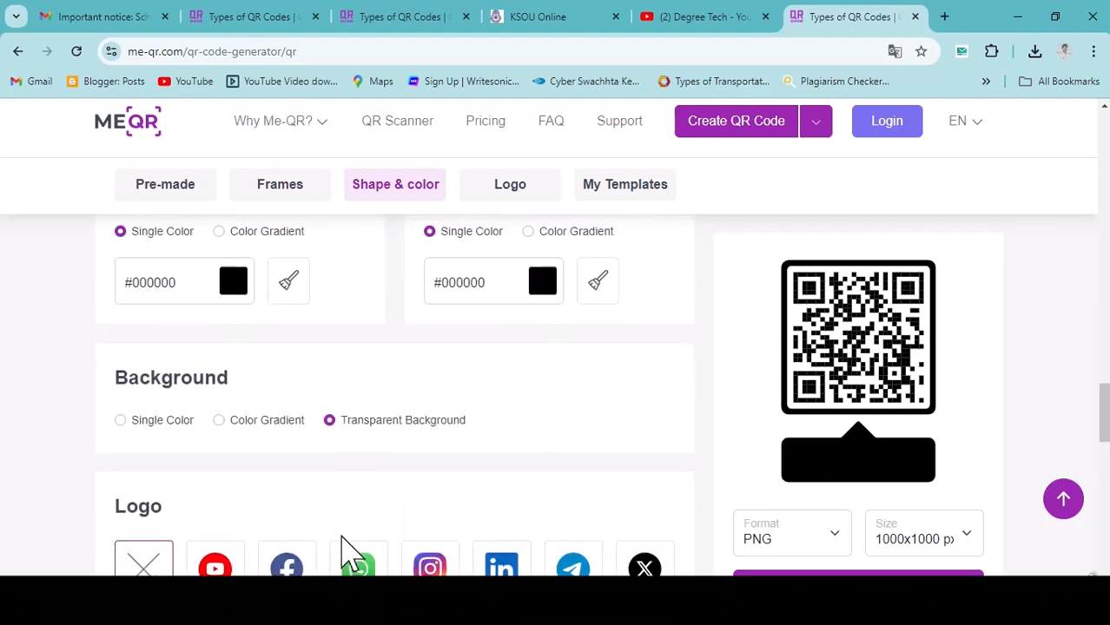
left_click(219, 447)
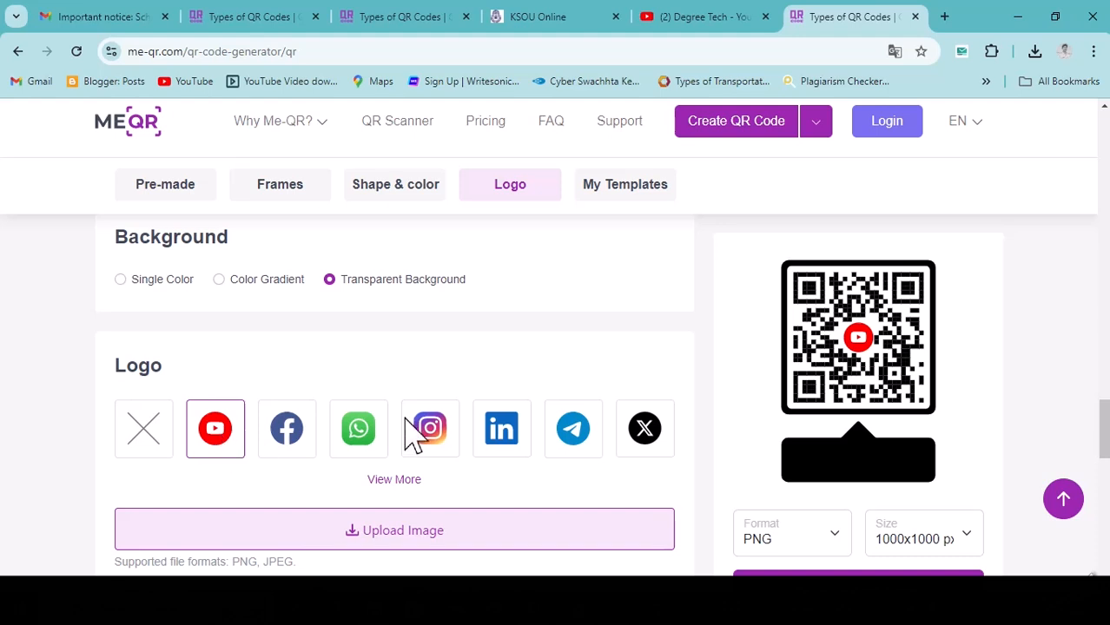
- Apply the yellow Holidays frame with a lime slice and a shot glass to the QR code
scroll(413, 434, "up", 7)
scroll(414, 434, "up", 10)
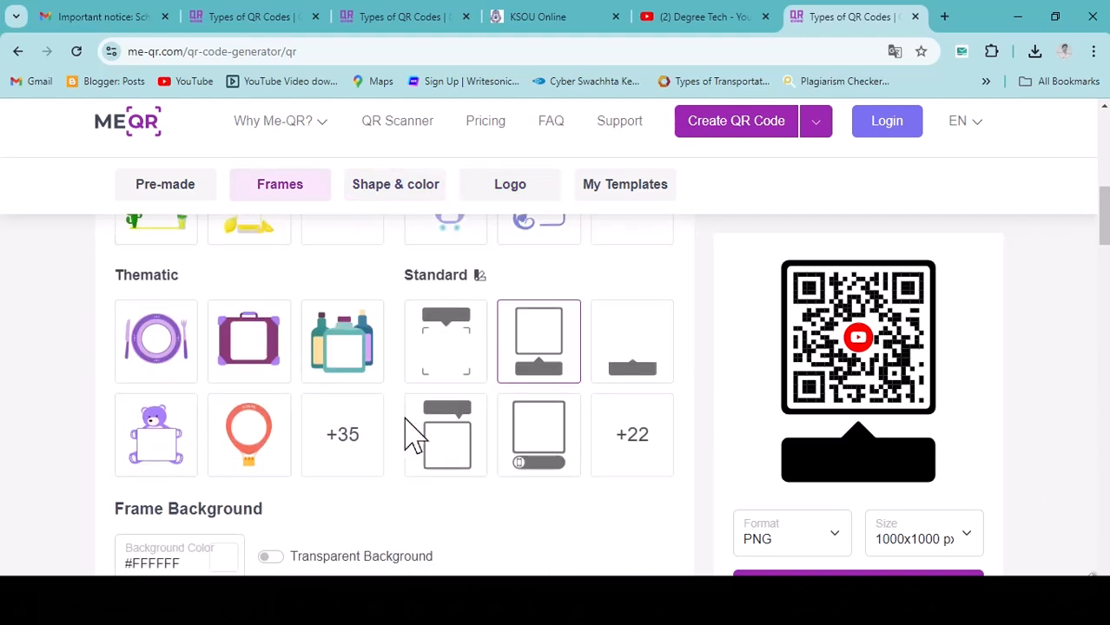
left_click(156, 444)
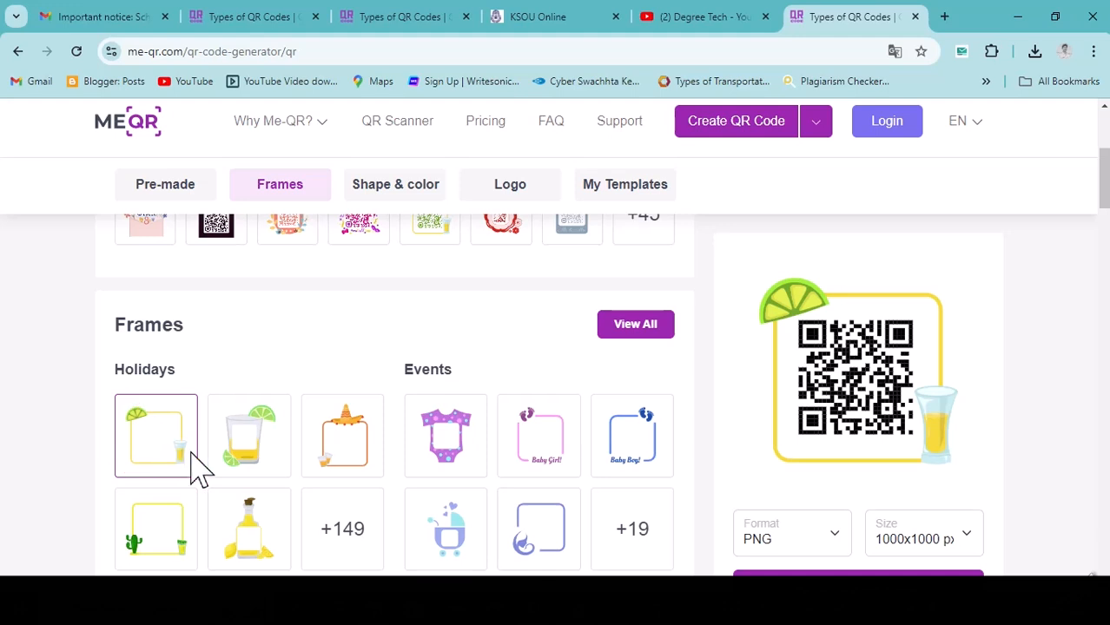
- Try Holidays frames such as the tequila glass, sombrero and lemon bottle, and the blue Events frame with the expectant mother
left_click(224, 450)
left_click(330, 441)
scroll(365, 469, "down", 2)
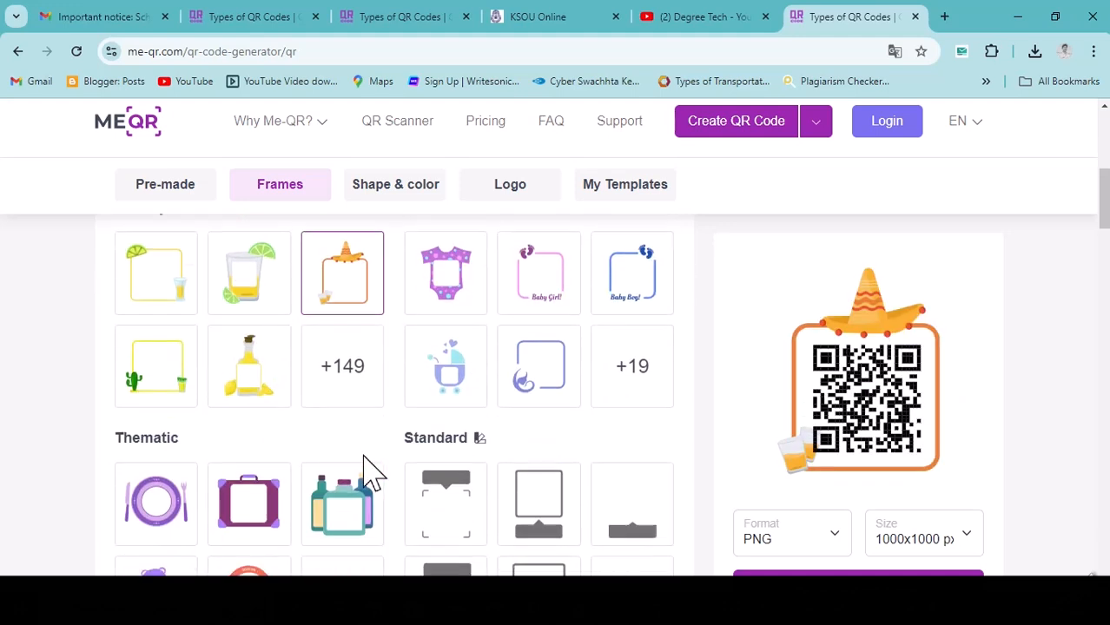
left_click(103, 395)
left_click(365, 369)
left_click(210, 379)
left_click(253, 380)
left_click(150, 374)
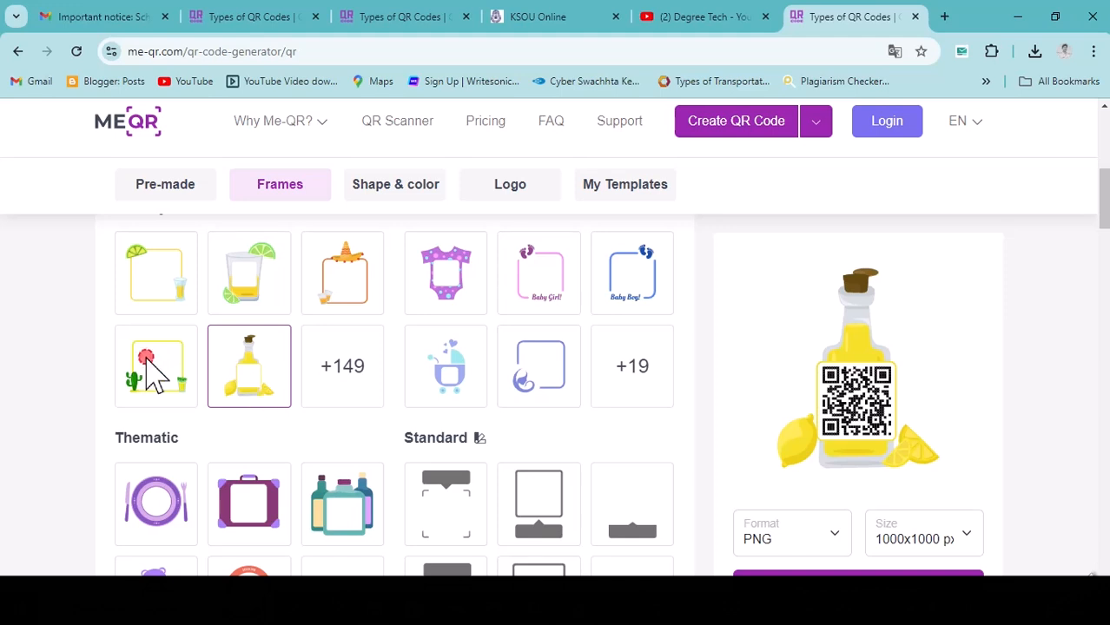
left_click(485, 382)
left_click(525, 382)
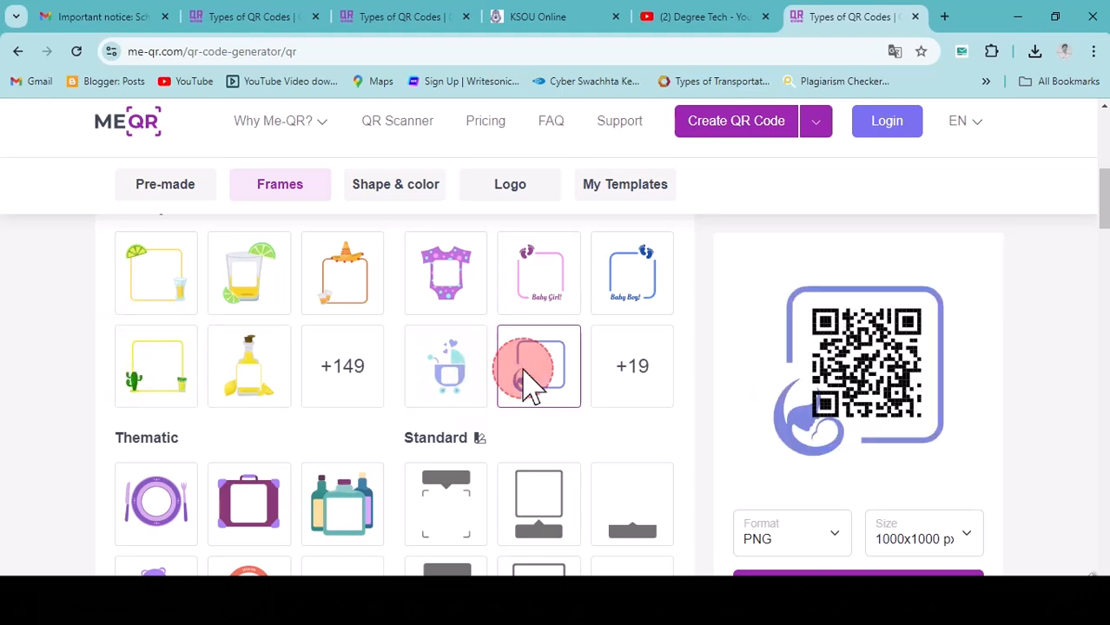
- Try several pre-made templates, including the red lantern, pink arrow and carnival designs, and apply the dark SCAN ME template to the QR code
scroll(471, 409, "up", 3)
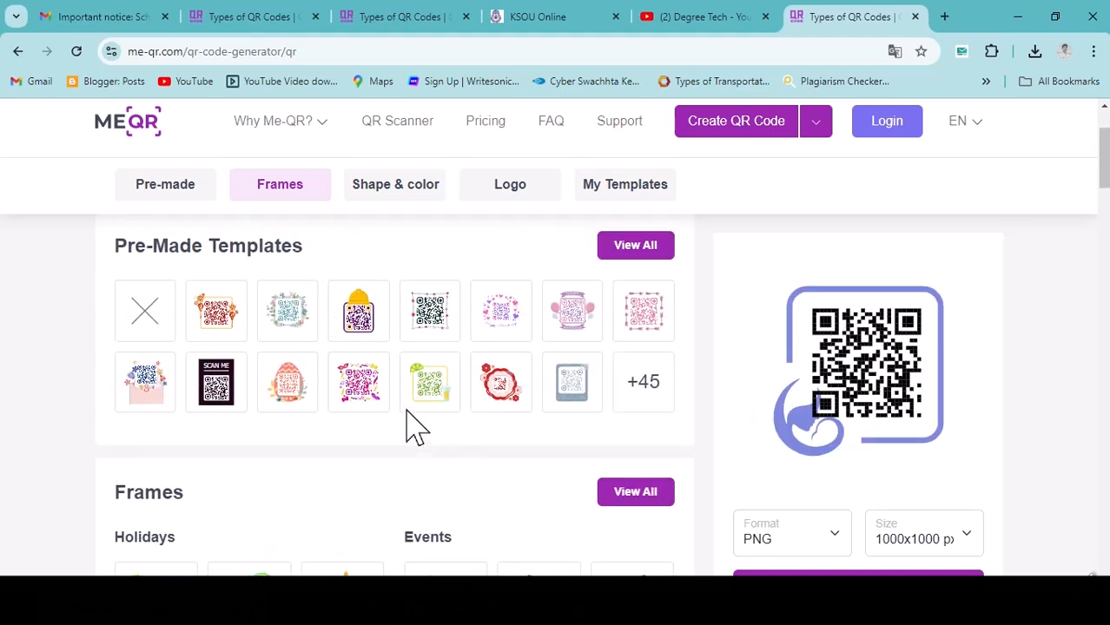
scroll(411, 426, "up", 2)
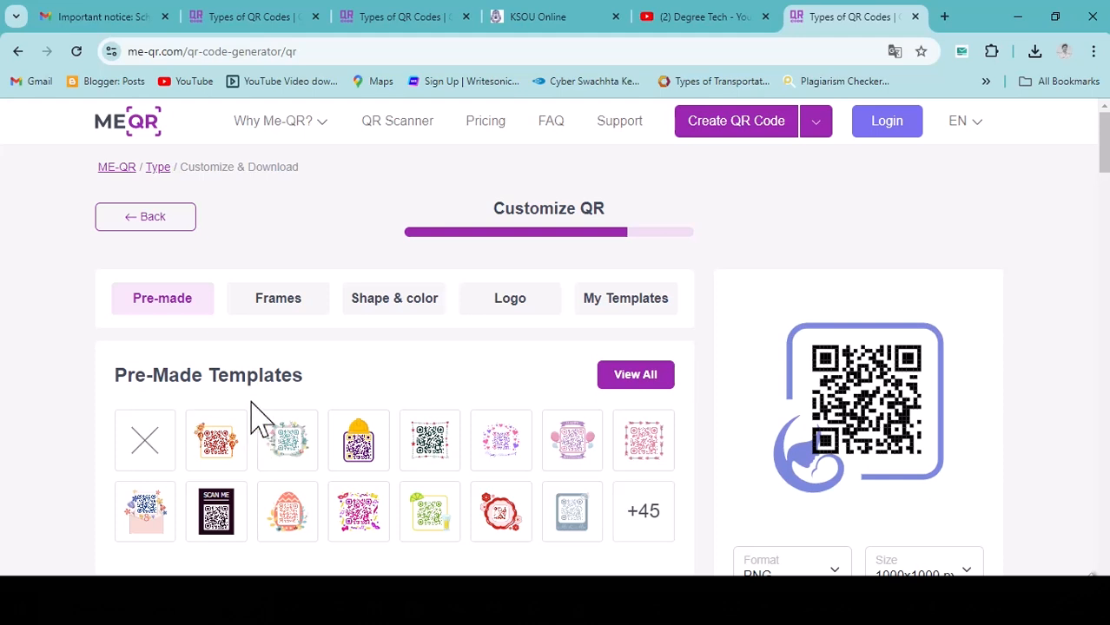
left_click(224, 456)
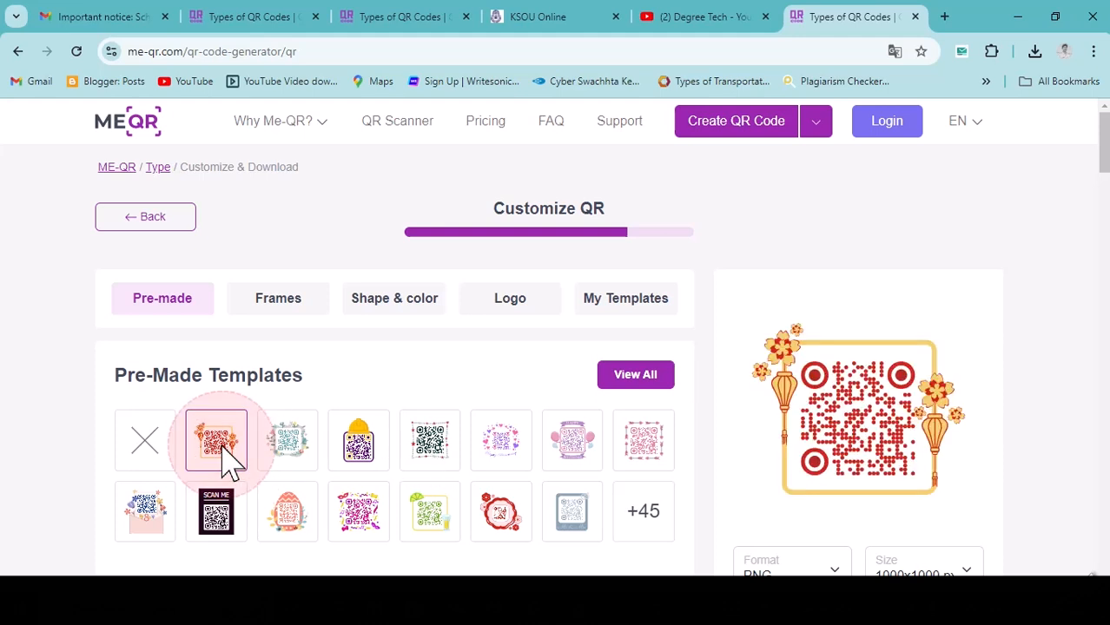
left_click(303, 460)
left_click(645, 460)
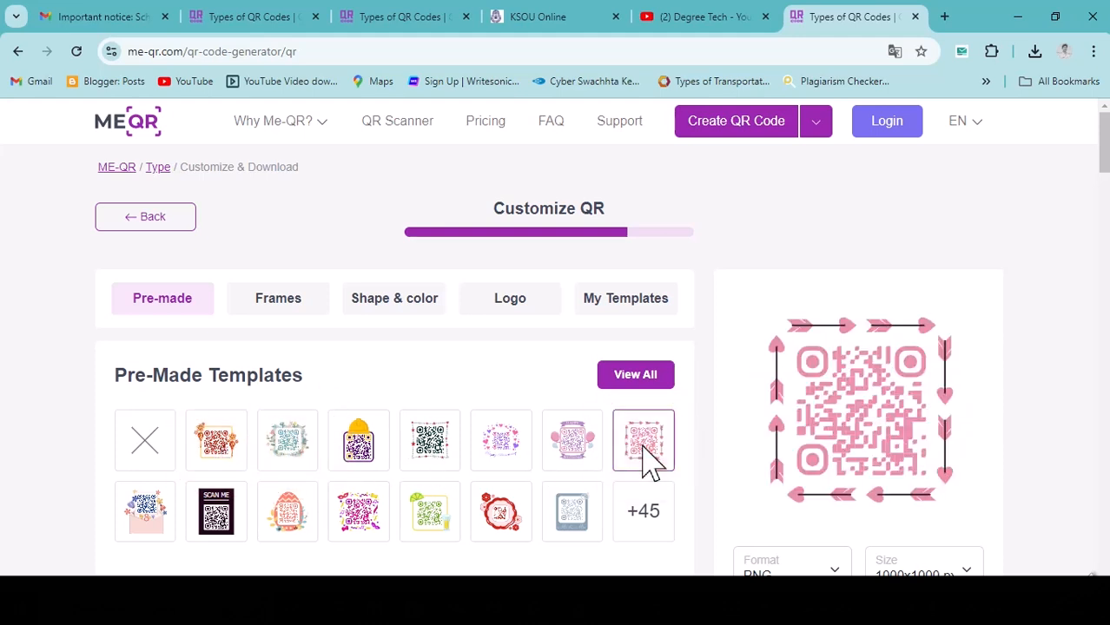
left_click(591, 521)
left_click(500, 521)
left_click(429, 523)
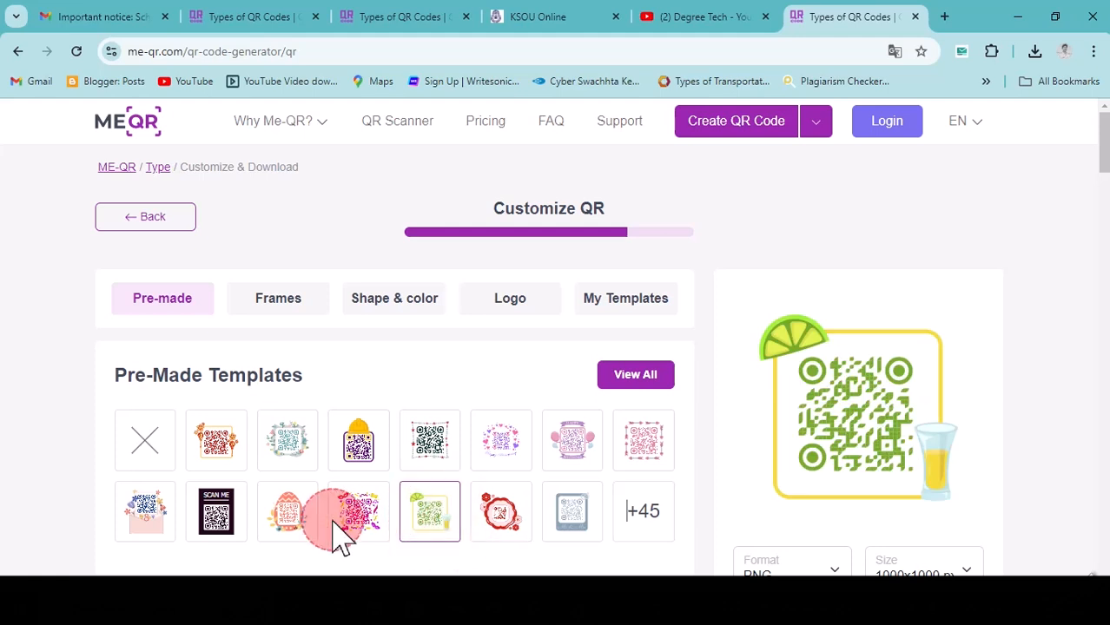
left_click(352, 531)
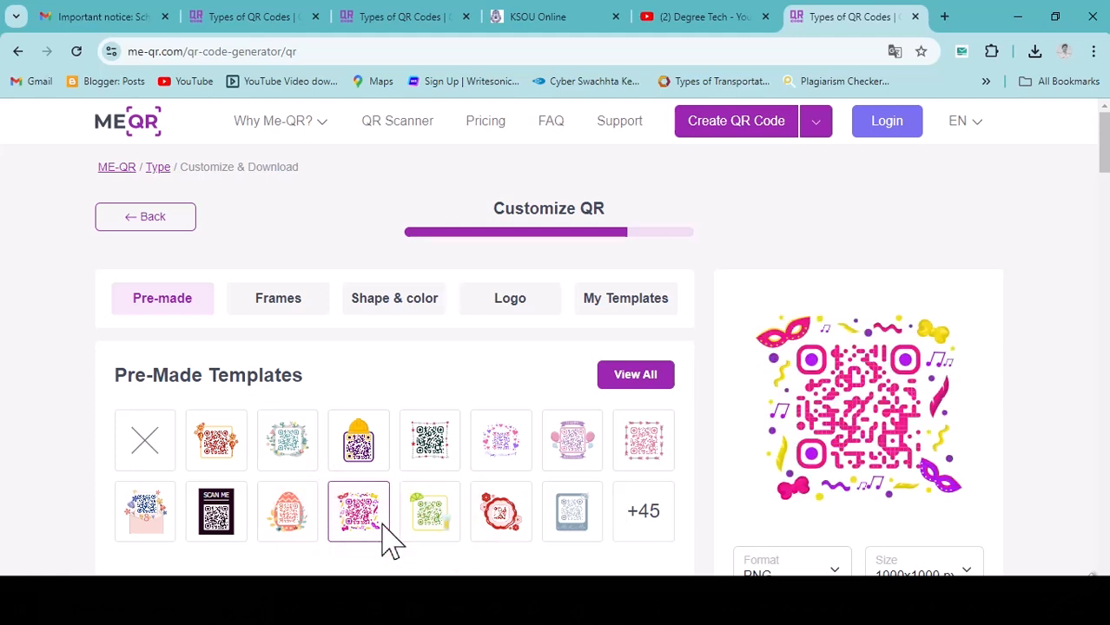
left_click(231, 517)
- Add the YouTube logo to the centre of the SCAN ME QR code
scroll(631, 513, "down", 10)
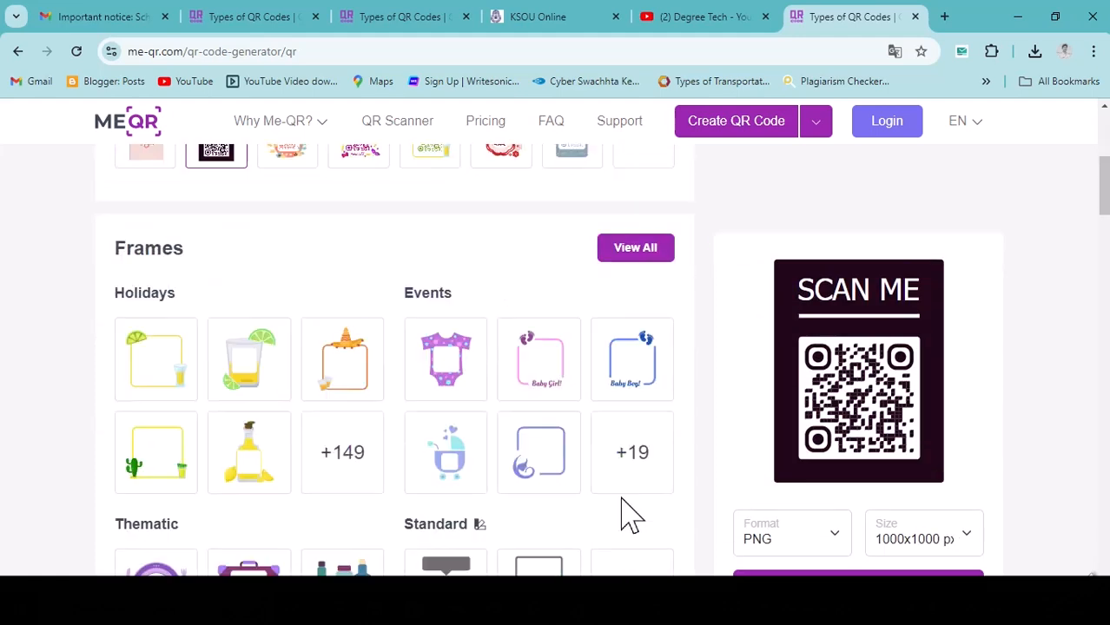
scroll(503, 490, "down", 10)
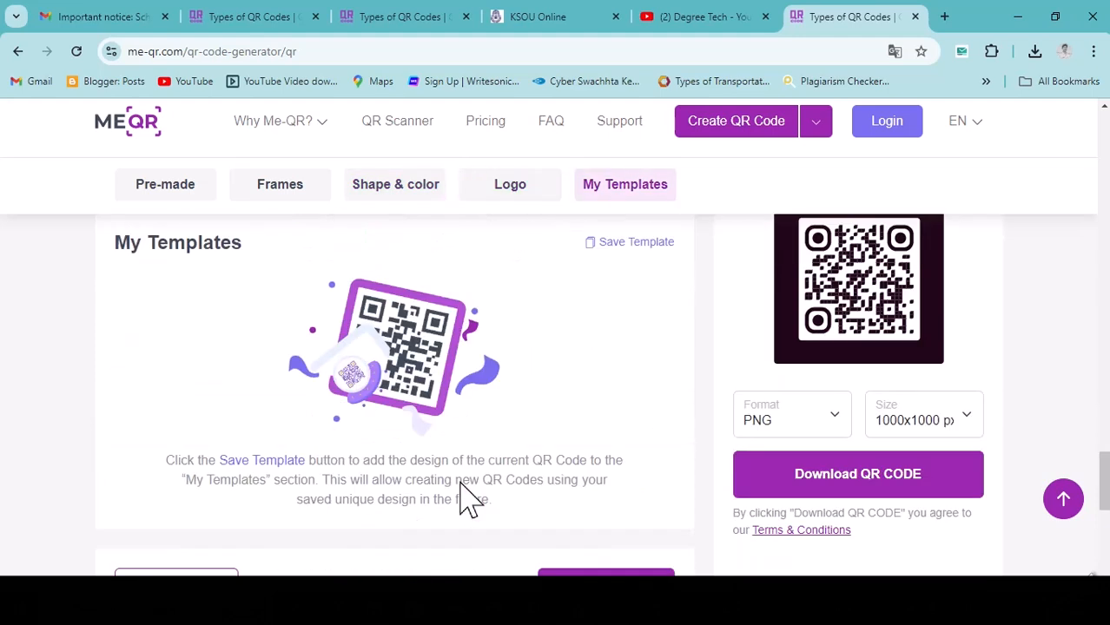
scroll(391, 474, "up", 4)
scroll(322, 458, "up", 1)
left_click(218, 401)
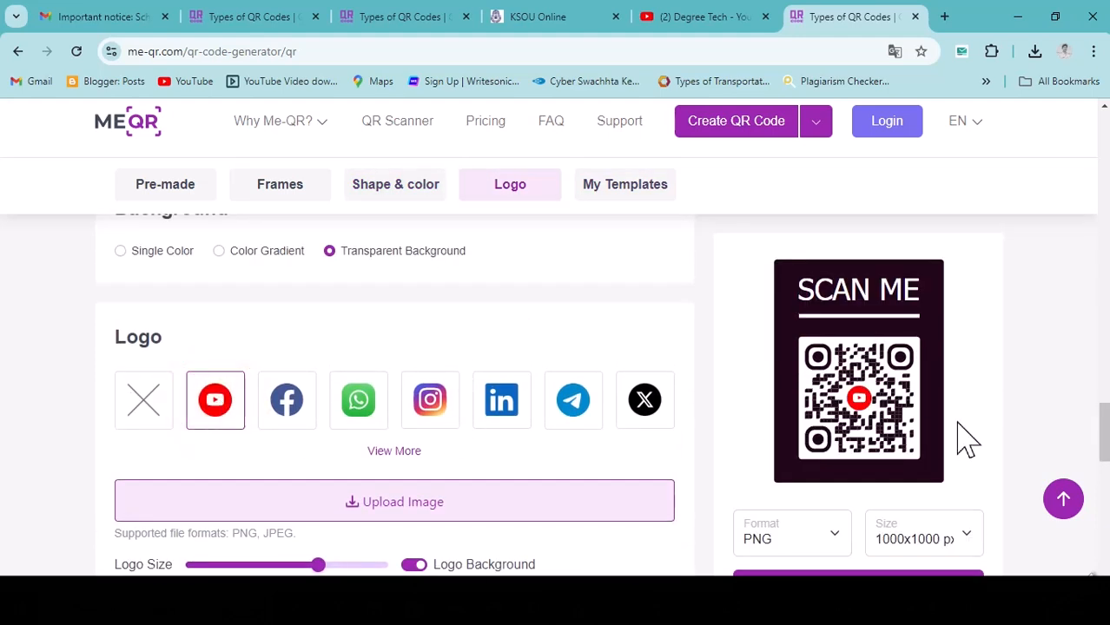
scroll(415, 434, "up", 10)
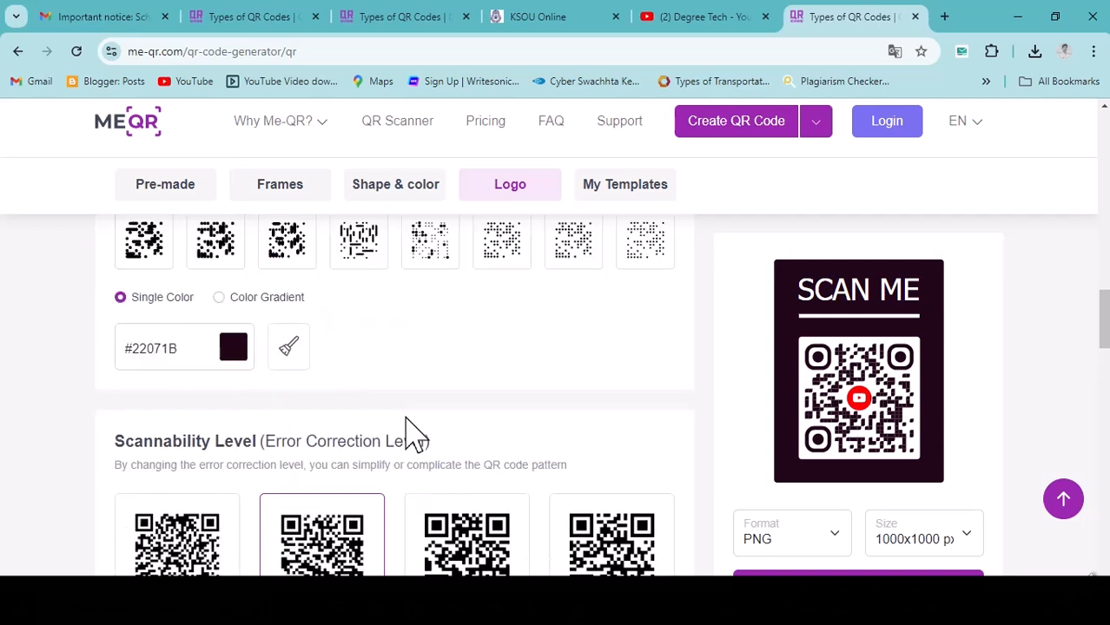
scroll(415, 434, "up", 3)
scroll(1029, 421, "down", 10)
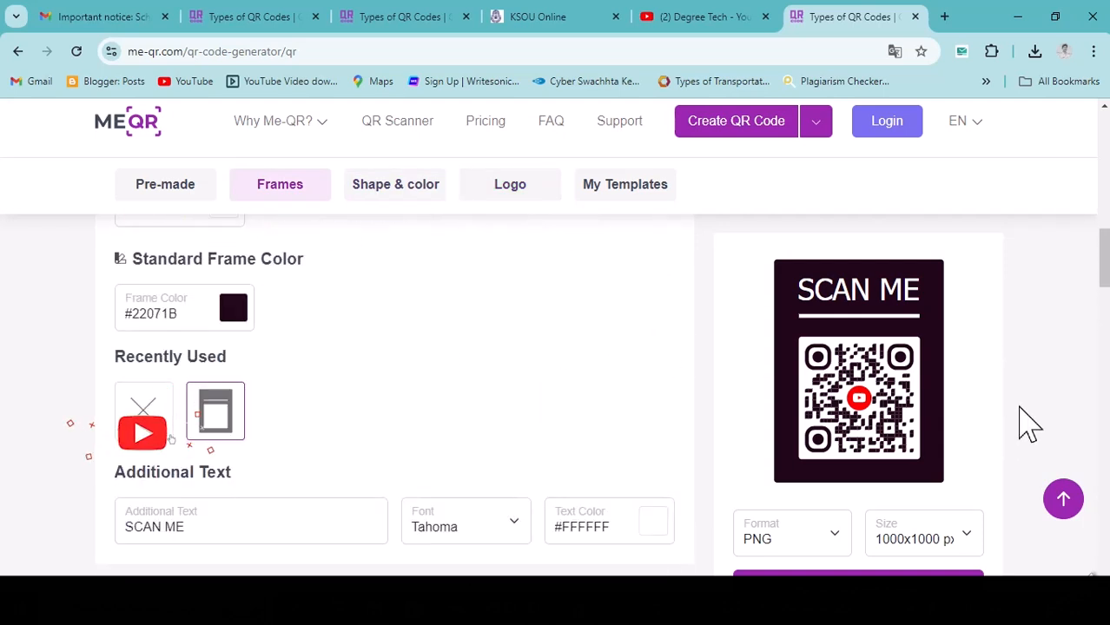
scroll(1039, 408, "down", 10)
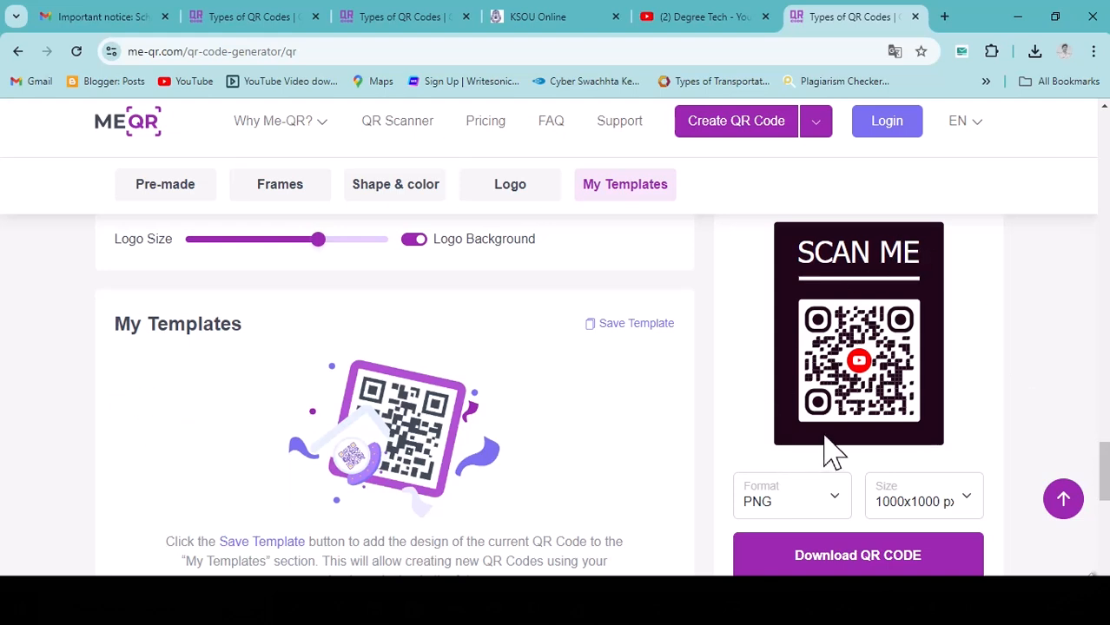
scroll(608, 258, "up", 5)
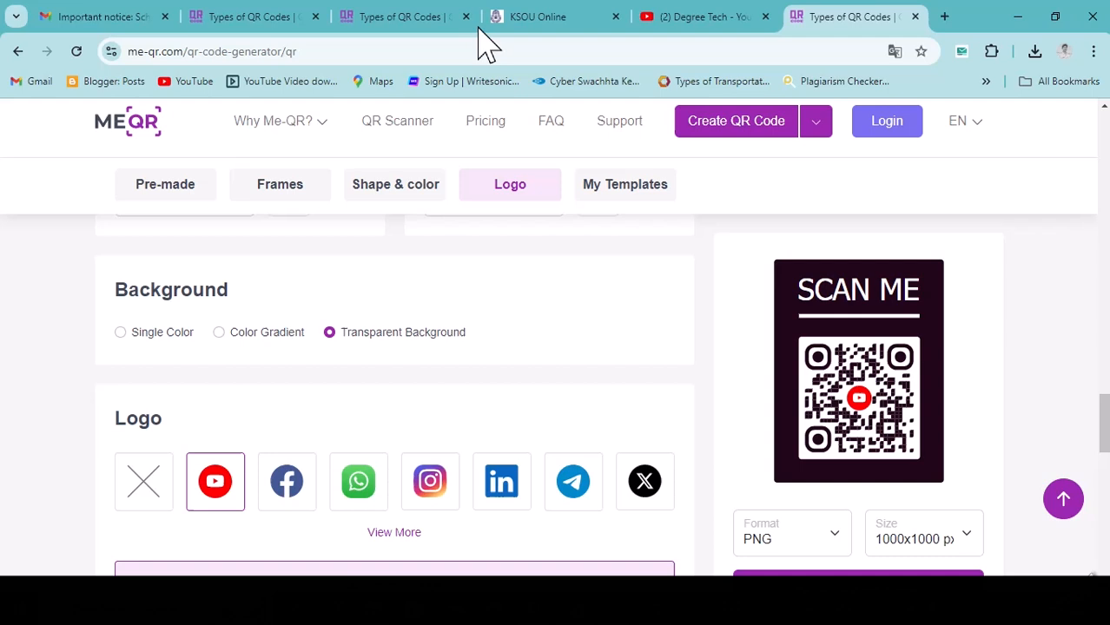
- View the available QR code types in the other ME-QR browser tab and return to the QR customization page
left_click(278, 21)
left_click(388, 19)
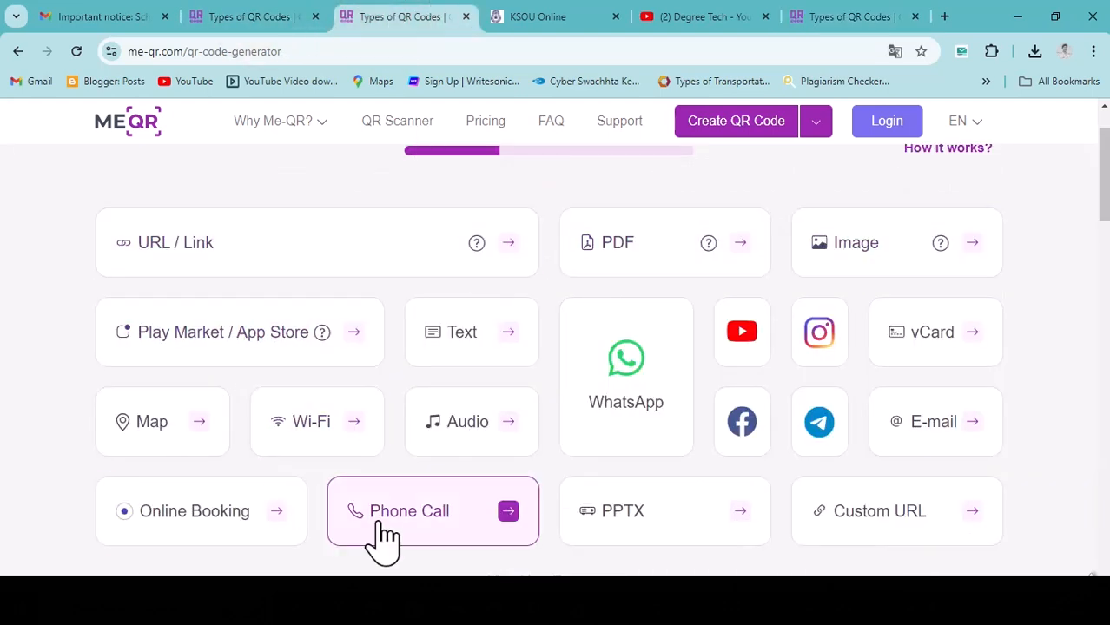
left_click(833, 19)
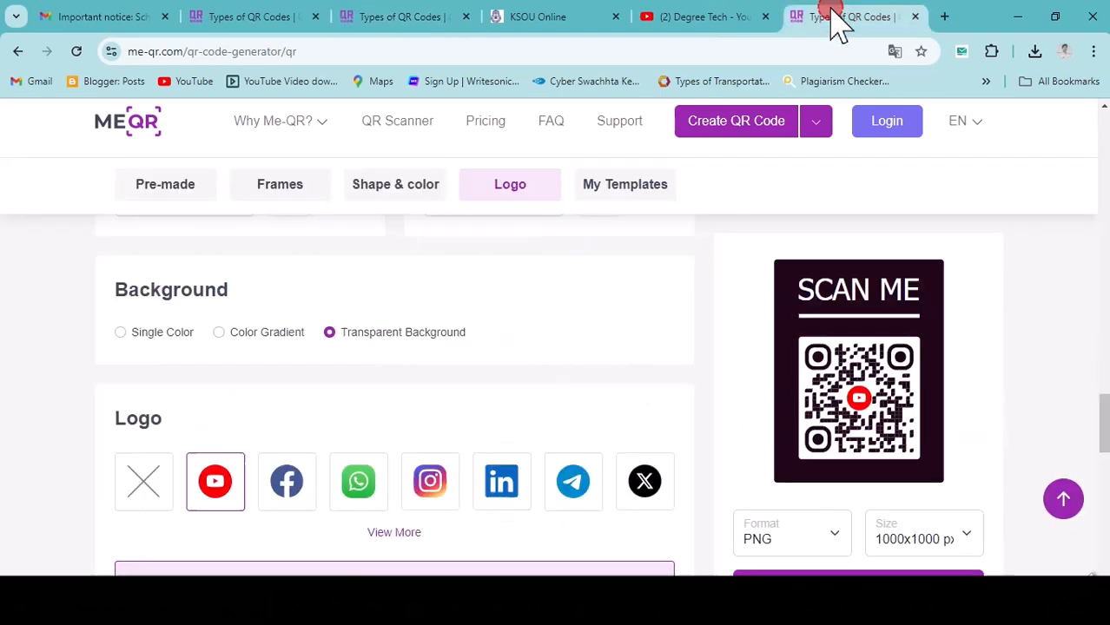